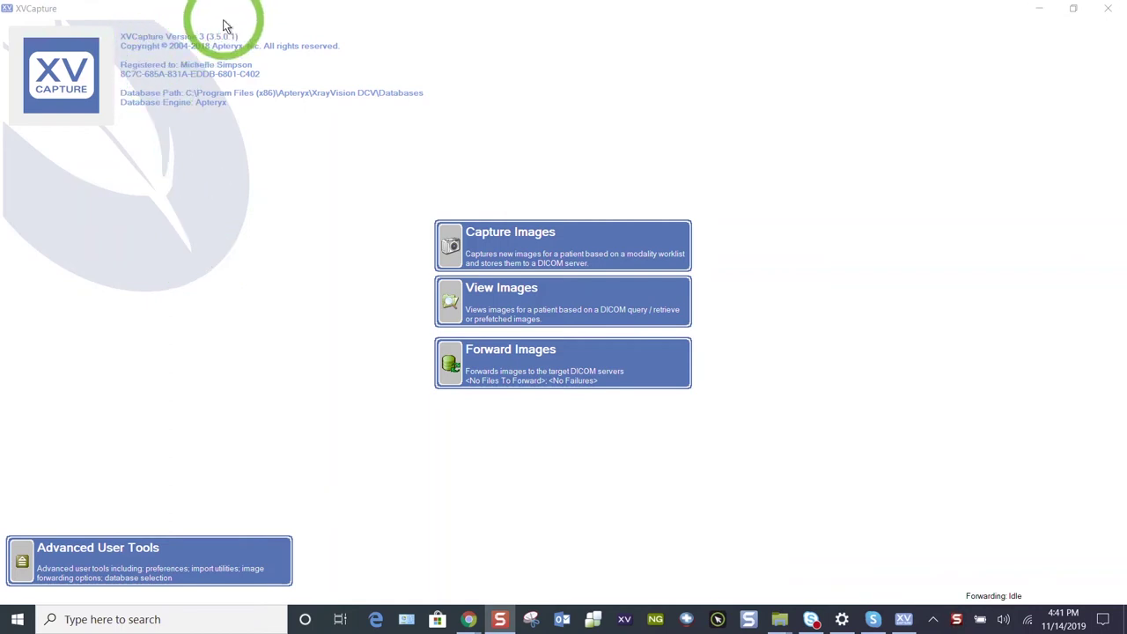
# Start capturing new images and fill the worklist specification with the first patient in the recent patients list
pyautogui.click(643, 238)
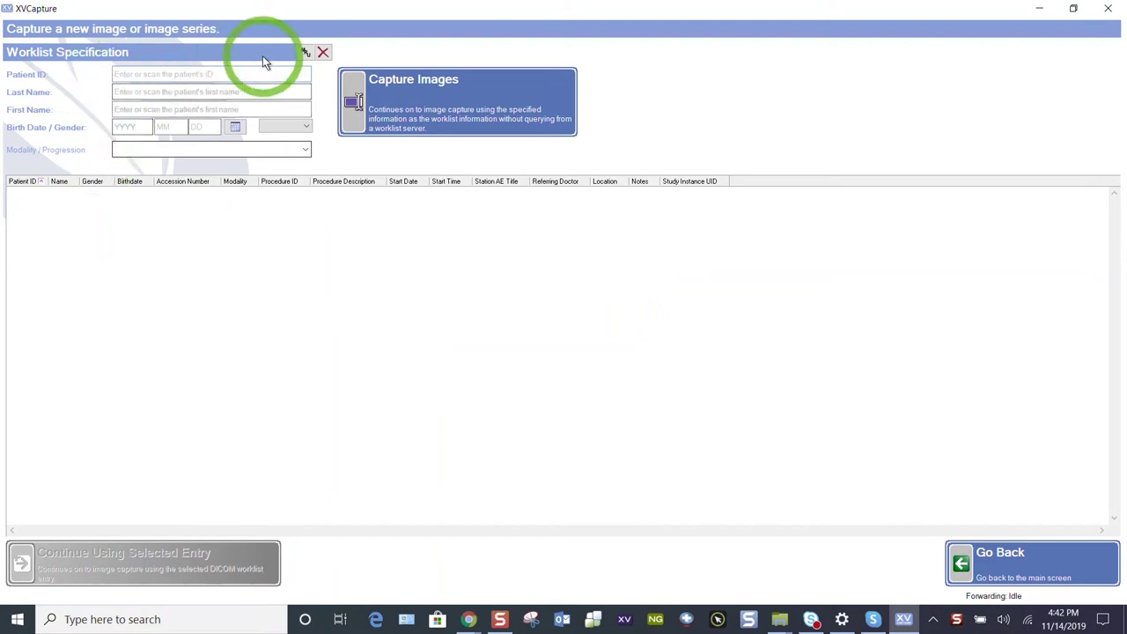
pyautogui.click(306, 53)
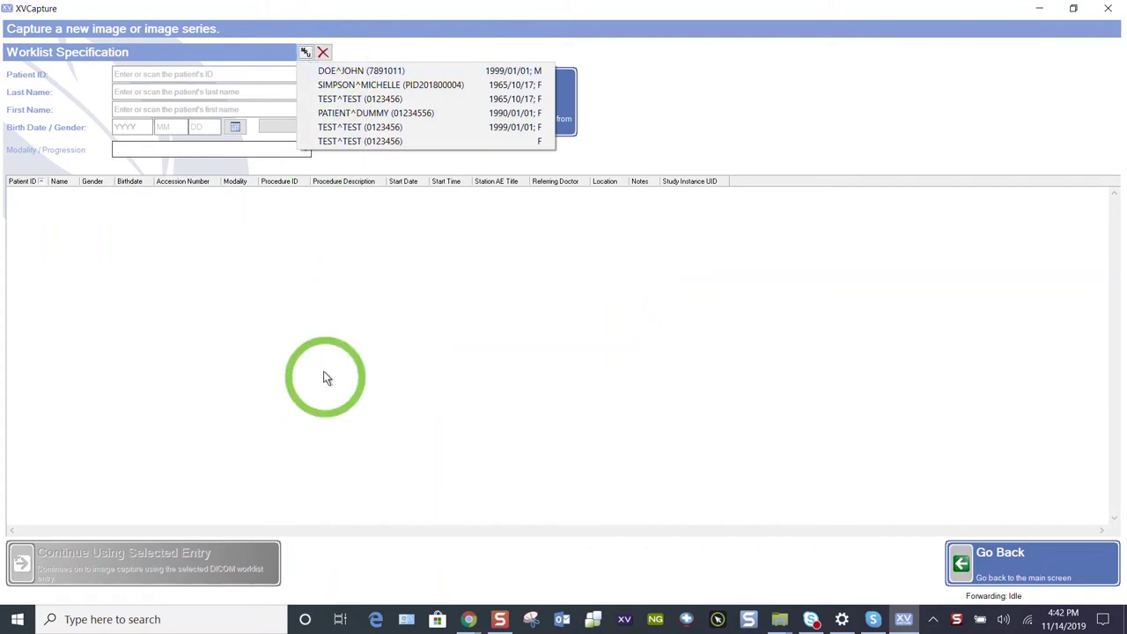
pyautogui.click(358, 72)
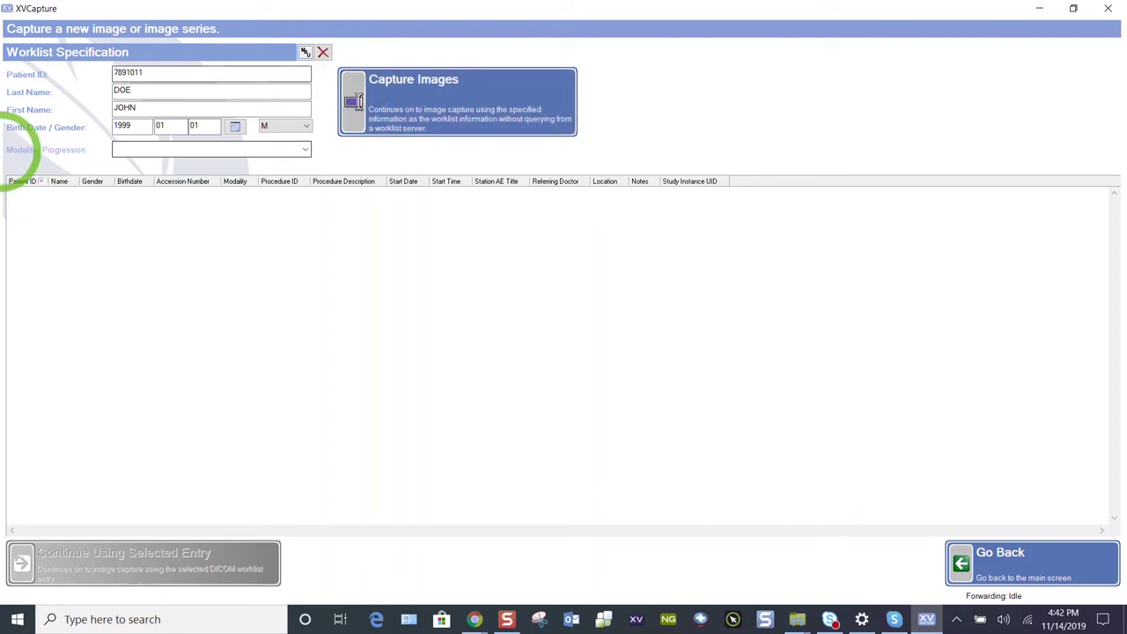
# Set the progression to FMX #18 and start its capture with Simulator Simulated X-ray as the device
pyautogui.click(305, 153)
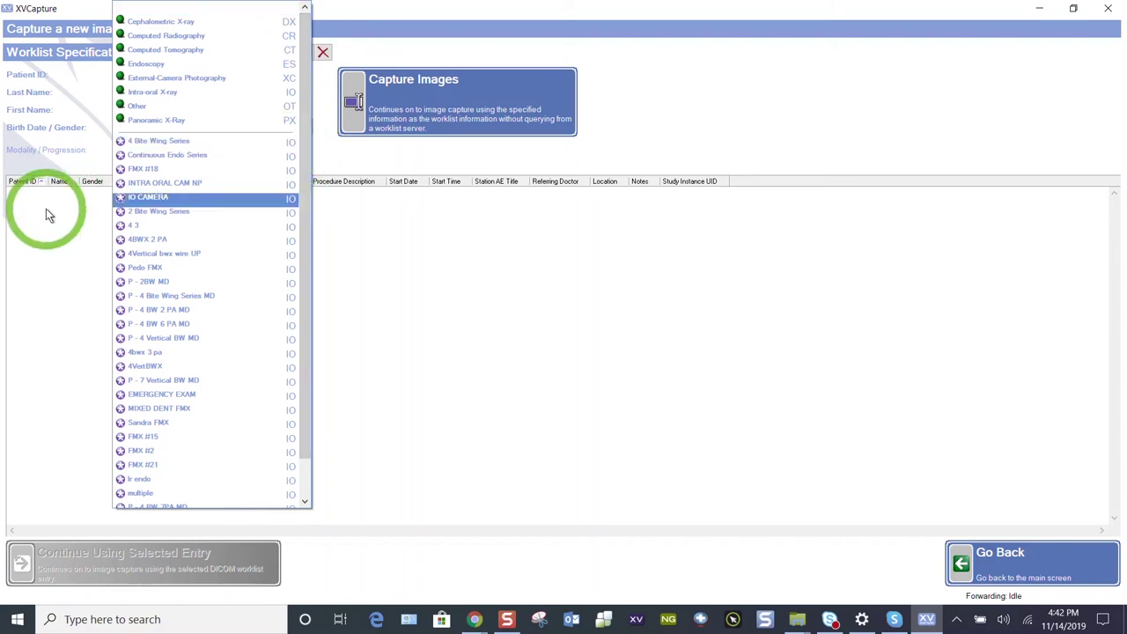
pyautogui.click(9, 154)
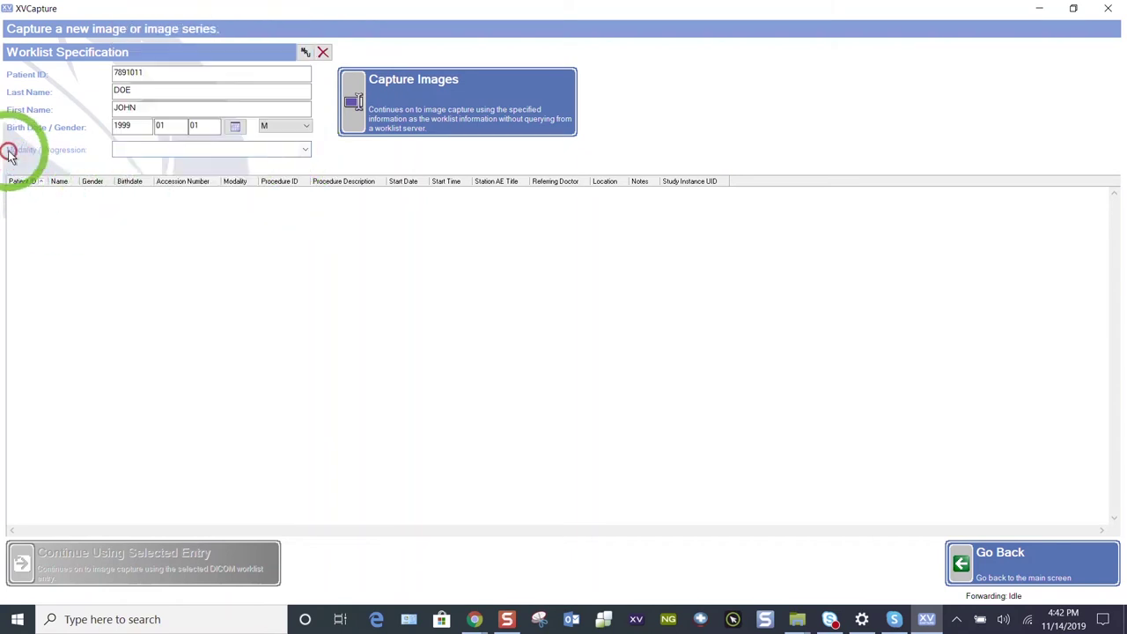
pyautogui.click(306, 152)
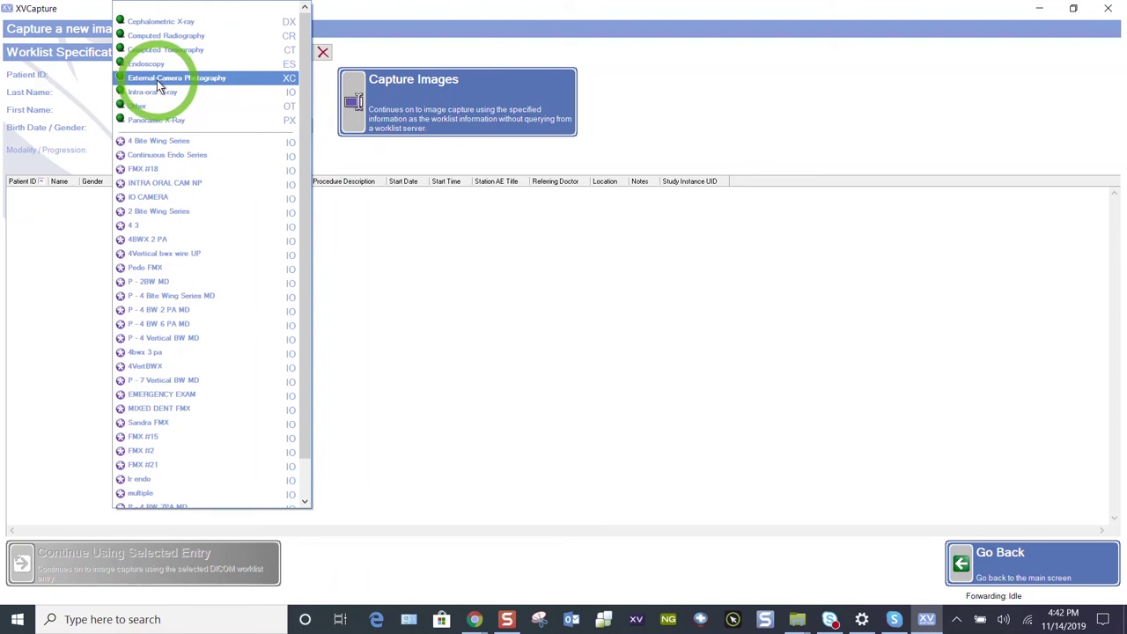
pyautogui.click(148, 170)
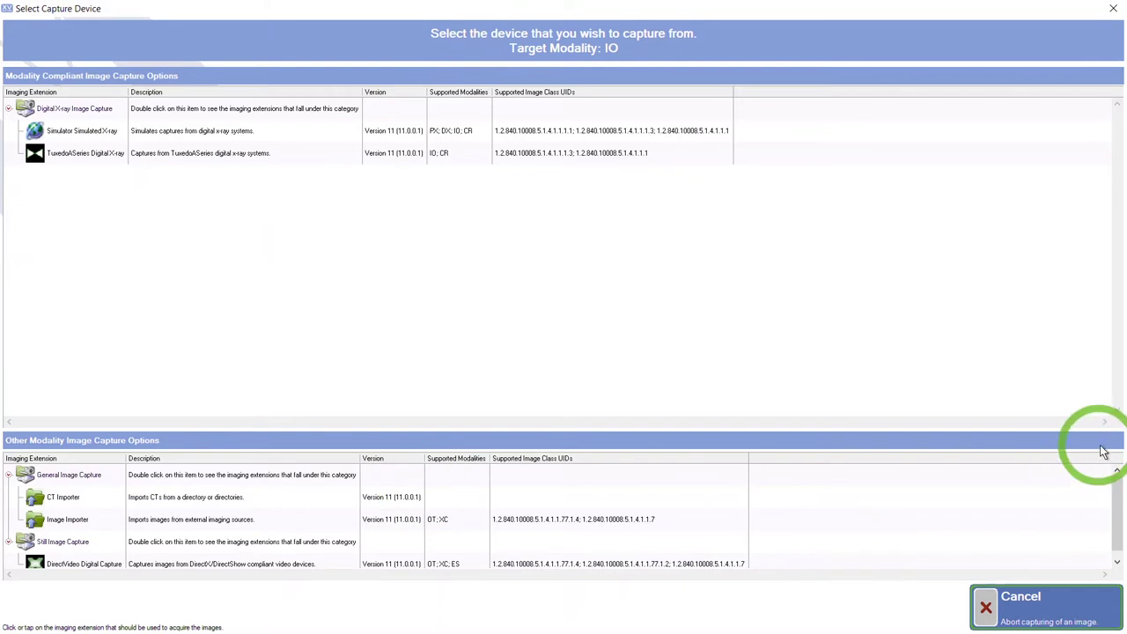
pyautogui.scroll(-1, 1109, 480)
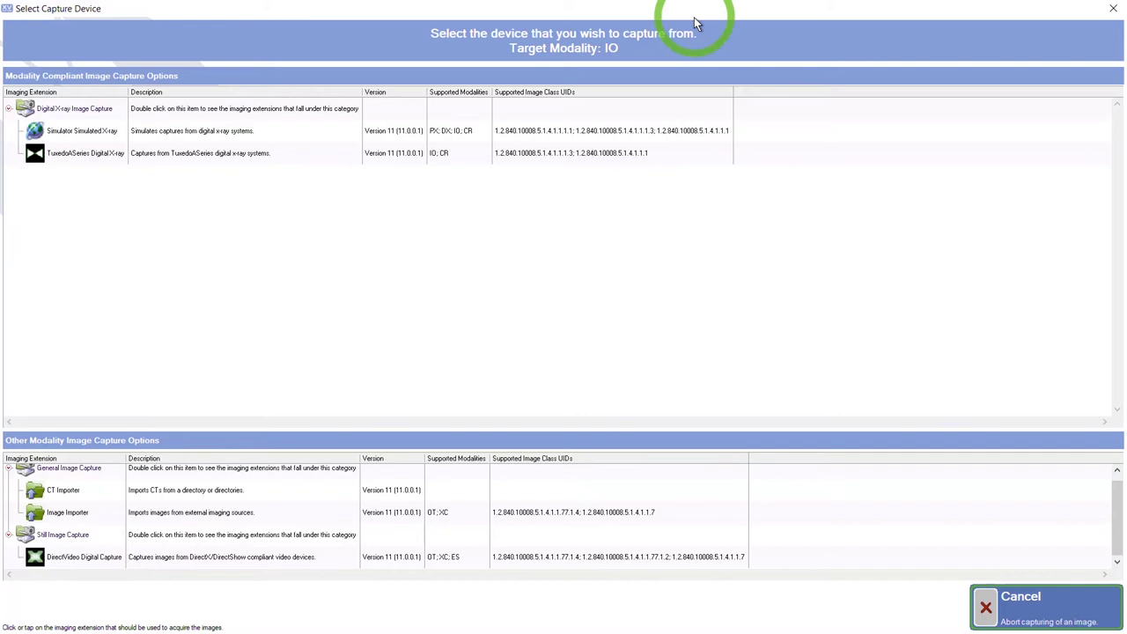
pyautogui.doubleClick(60, 134)
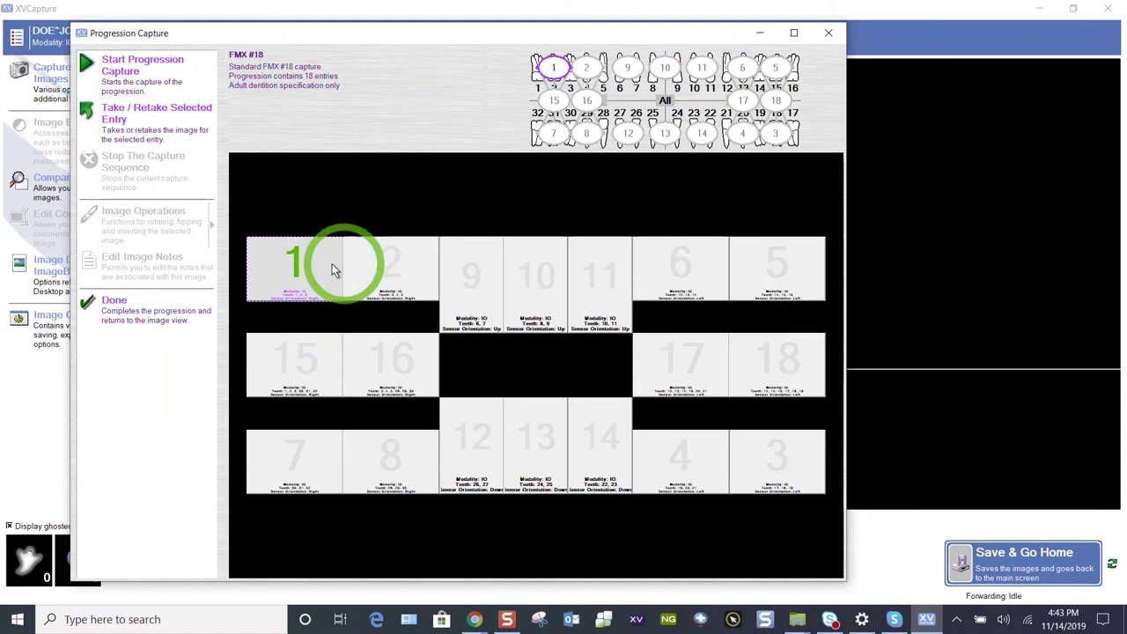
# Go through the numbered entries of the FMX #18 template to examine their capture order and tooth areas
pyautogui.click(392, 271)
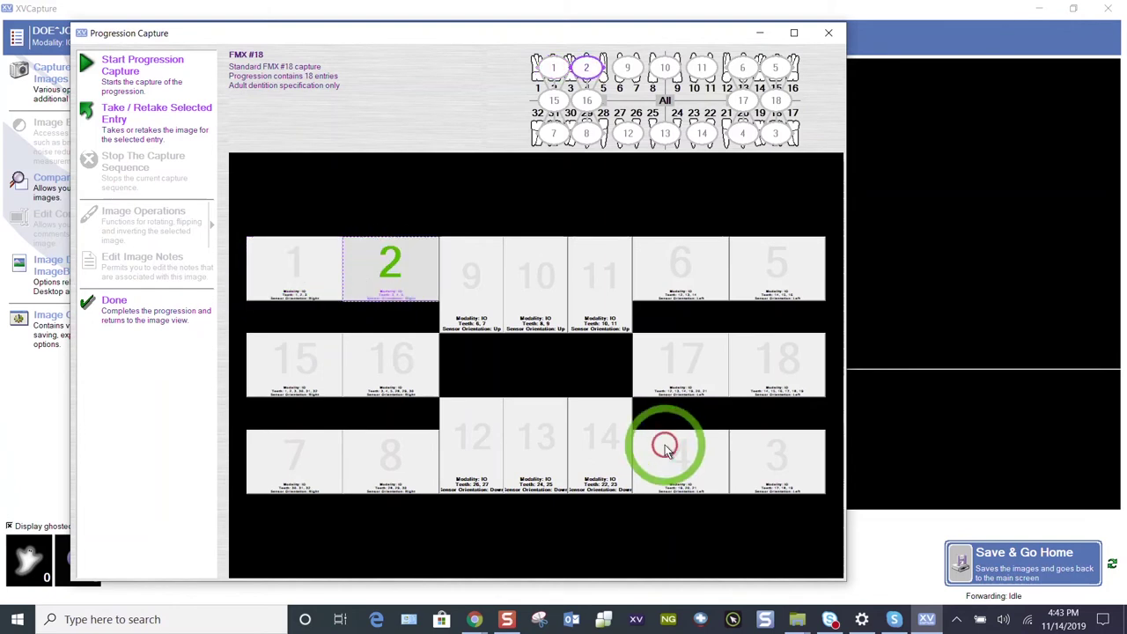
pyautogui.click(791, 459)
pyautogui.click(720, 464)
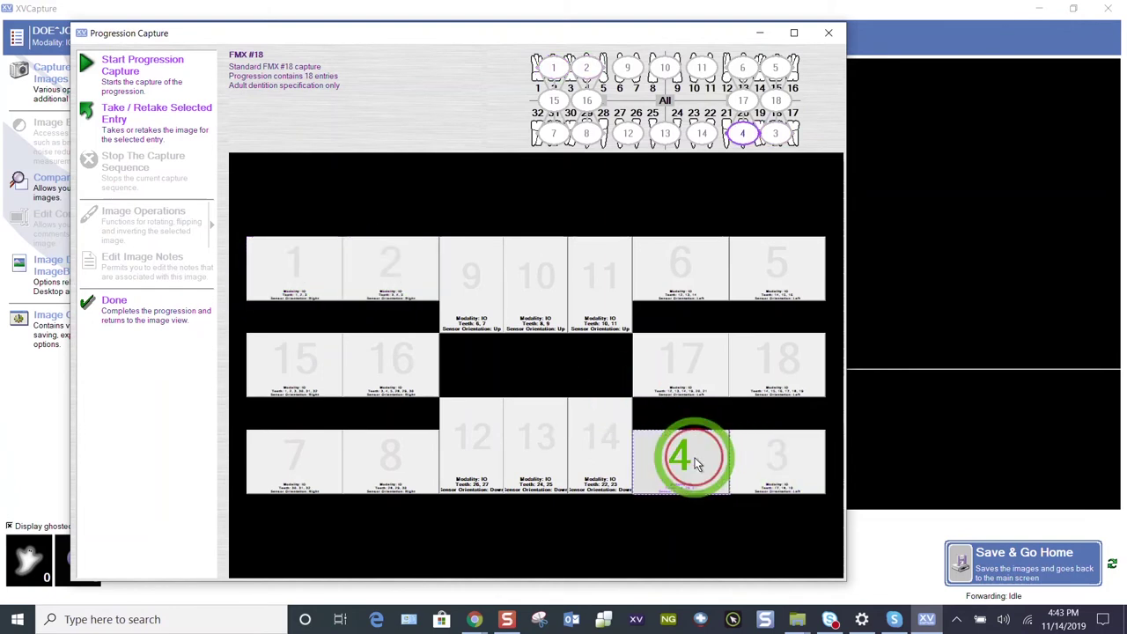
pyautogui.click(785, 255)
pyautogui.click(684, 263)
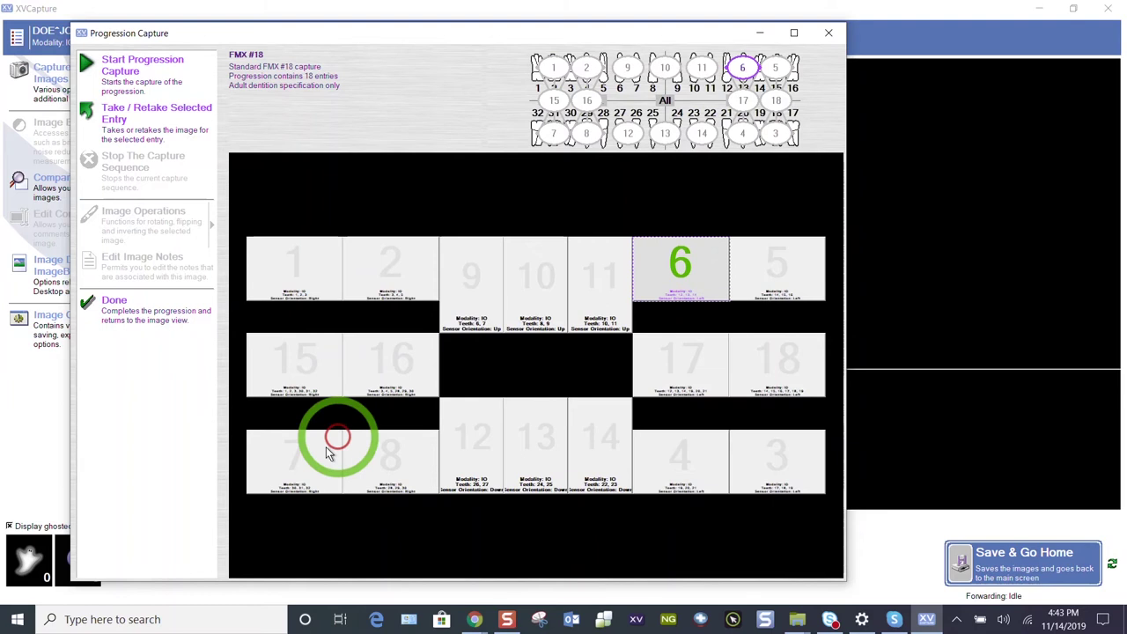
pyautogui.click(284, 468)
pyautogui.click(377, 458)
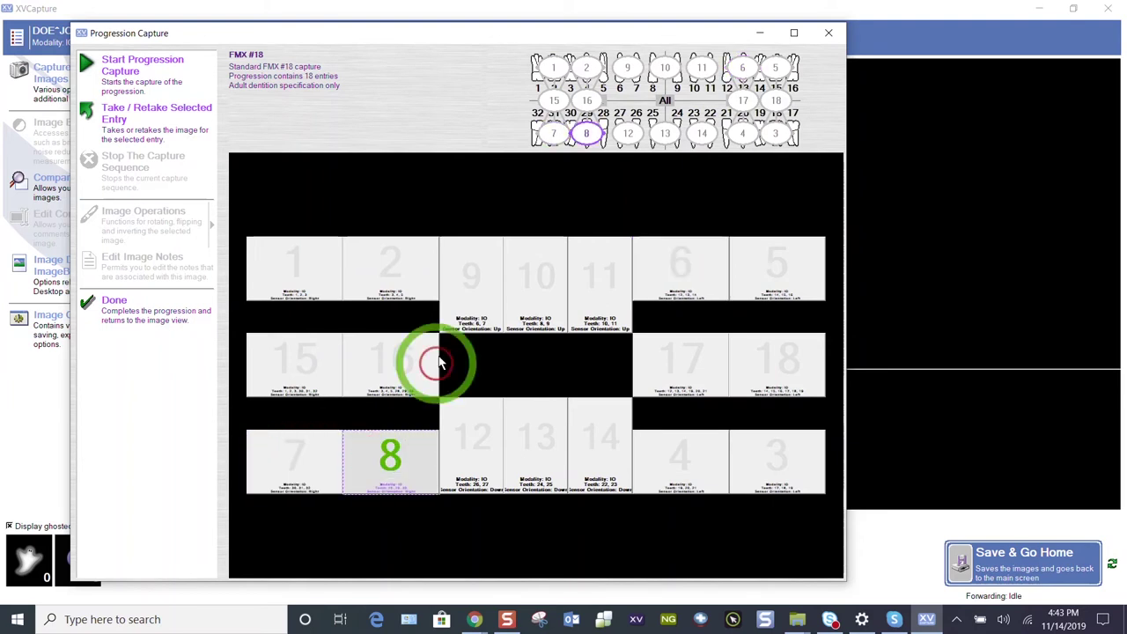
pyautogui.click(468, 286)
pyautogui.click(533, 269)
pyautogui.click(607, 275)
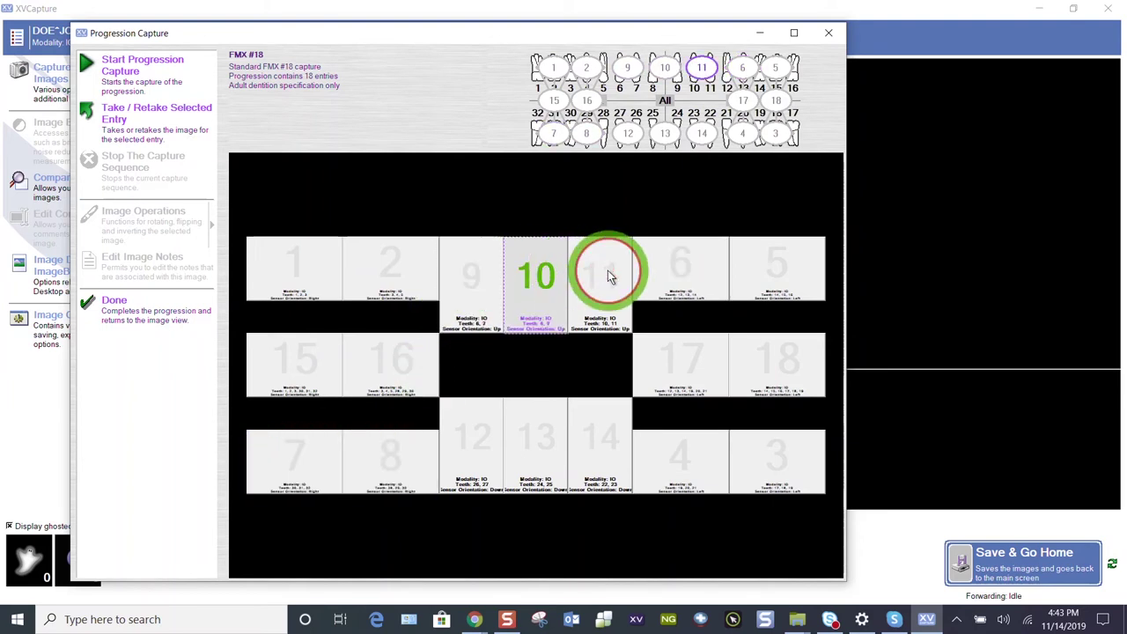
pyautogui.click(487, 427)
pyautogui.click(526, 428)
pyautogui.click(278, 361)
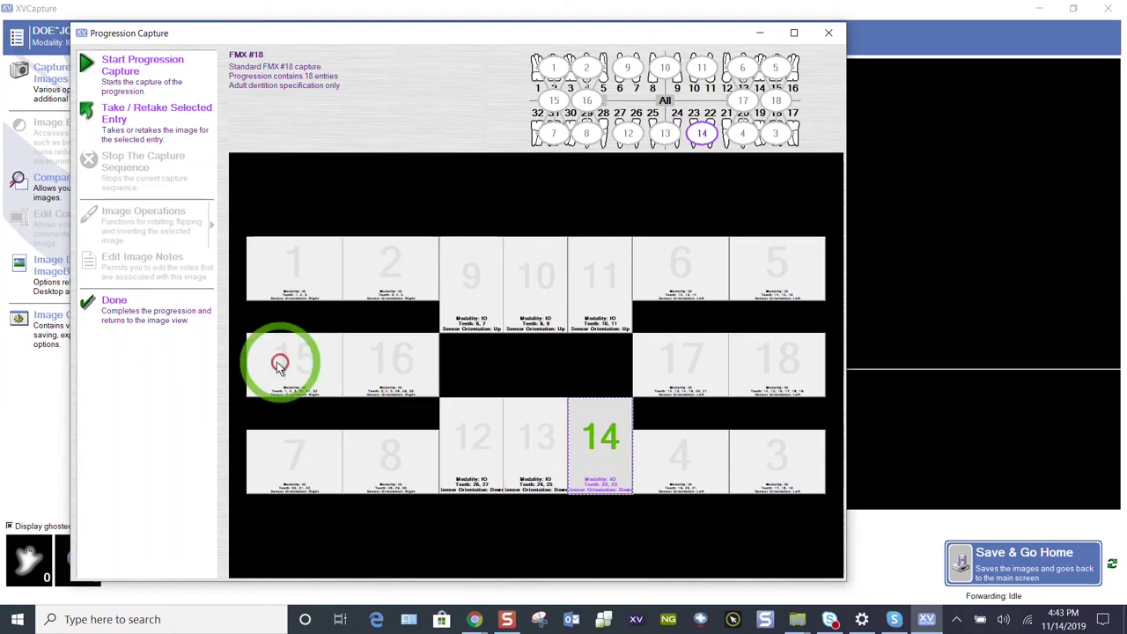
pyautogui.click(396, 370)
pyautogui.click(686, 368)
pyautogui.click(796, 345)
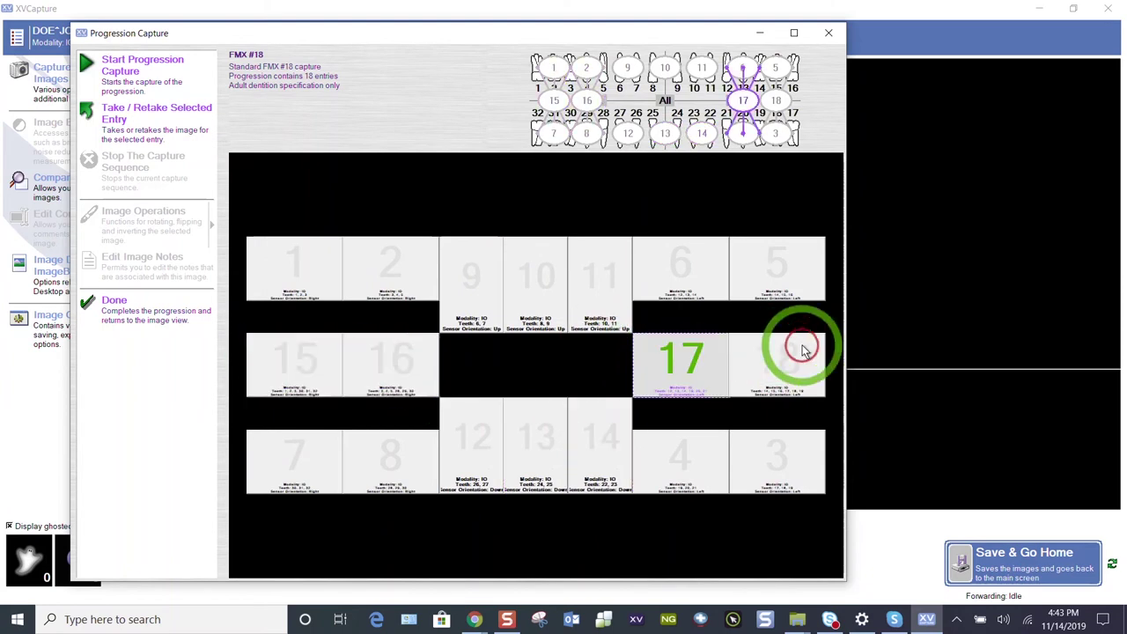
pyautogui.click(401, 360)
pyautogui.click(303, 284)
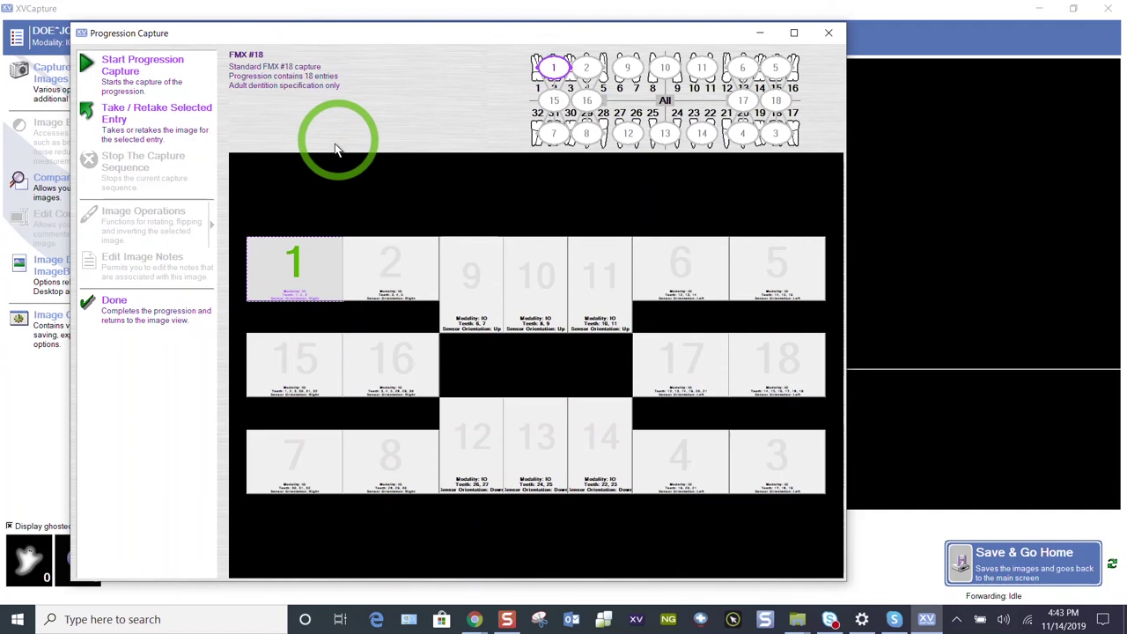
# Examine the tooth coverage of bitewing entries 15 to 18, ending back on entry 1
pyautogui.click(307, 374)
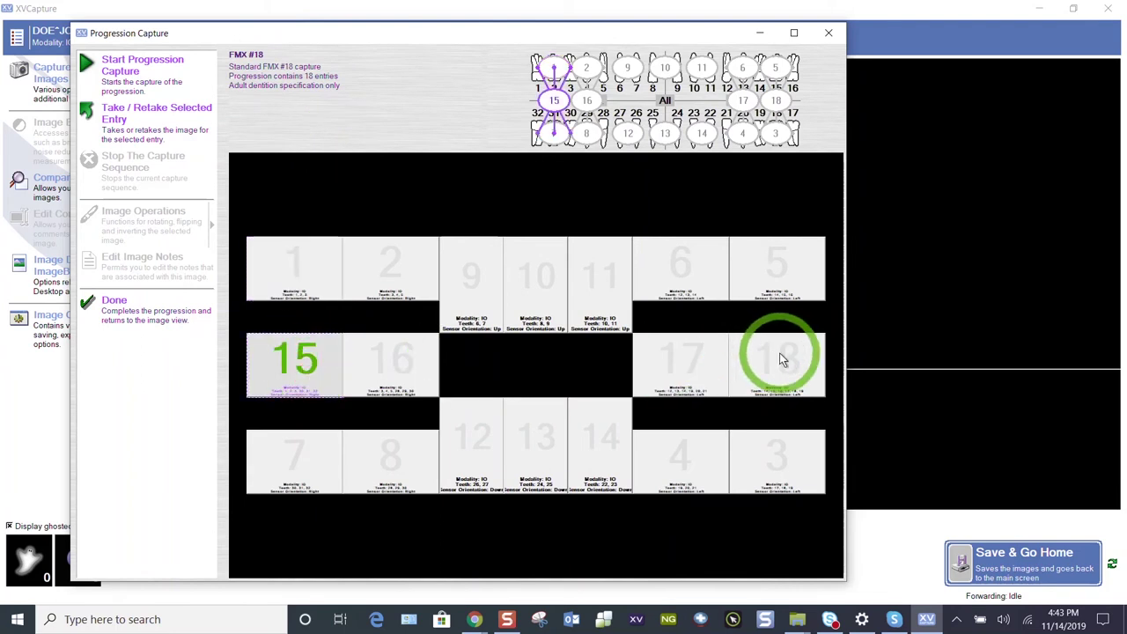
pyautogui.click(411, 360)
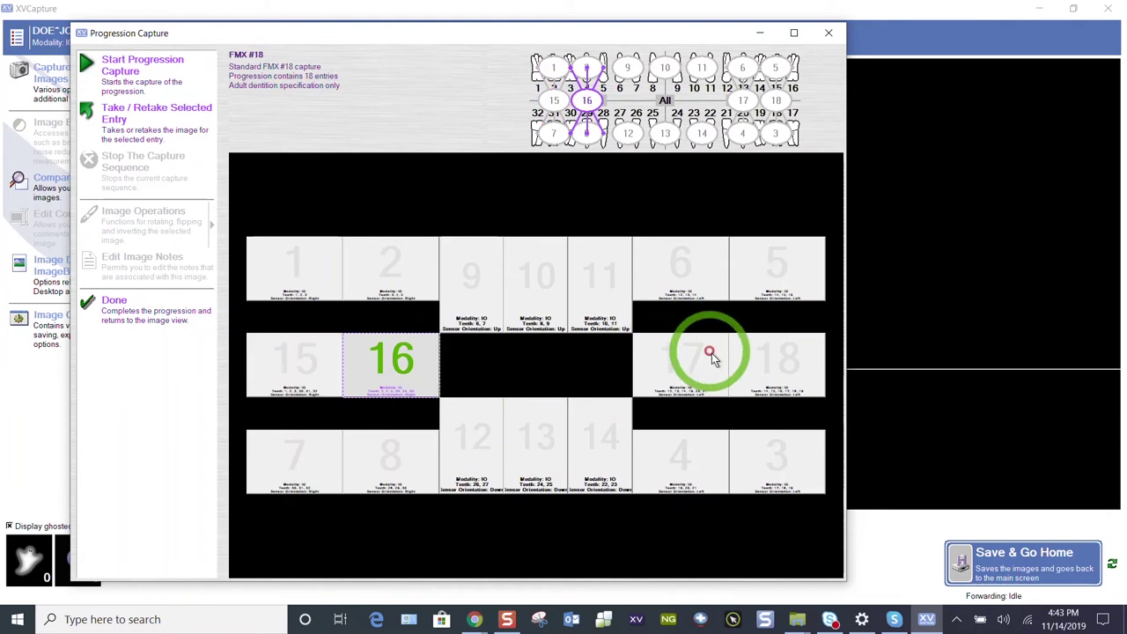
pyautogui.click(712, 357)
pyautogui.click(788, 355)
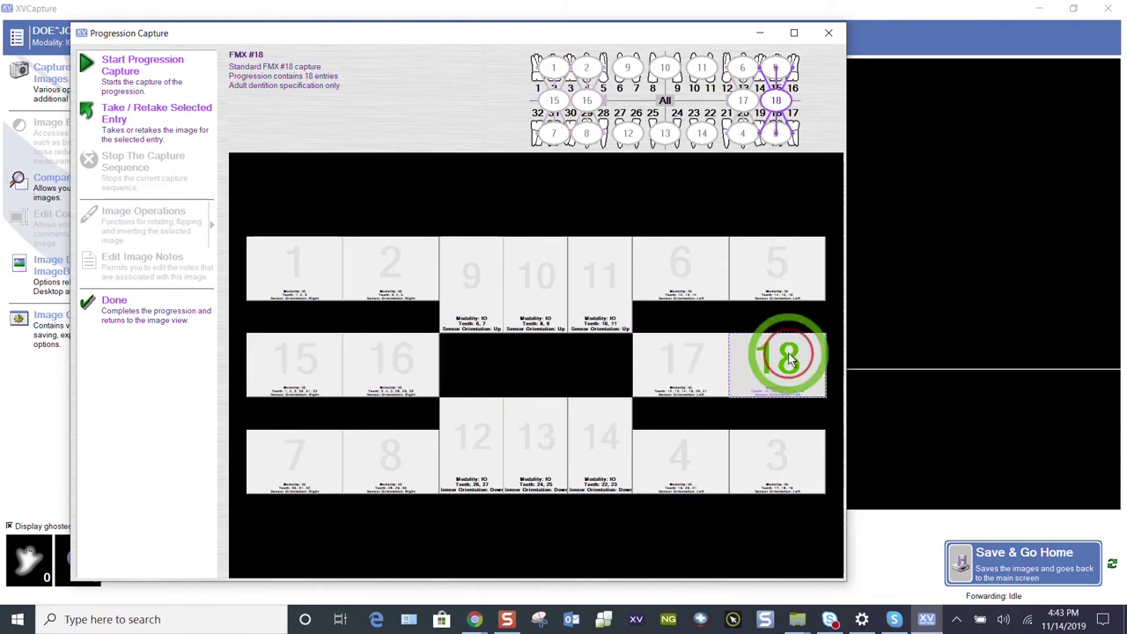
pyautogui.click(314, 266)
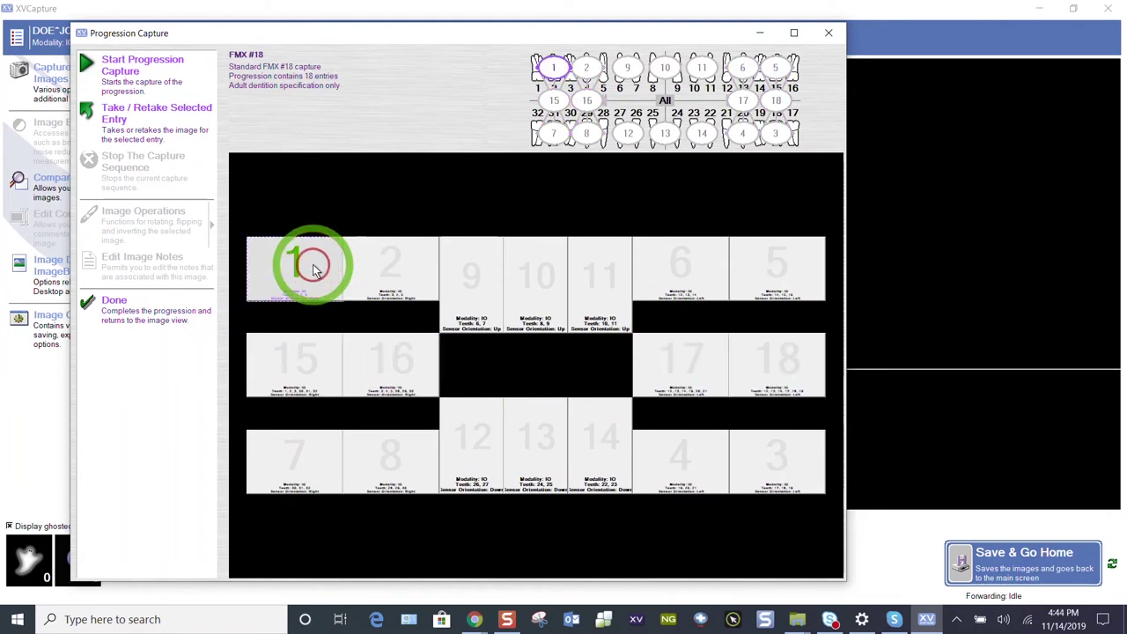
# Start the progression capture from bitewing entry 15
pyautogui.click(284, 363)
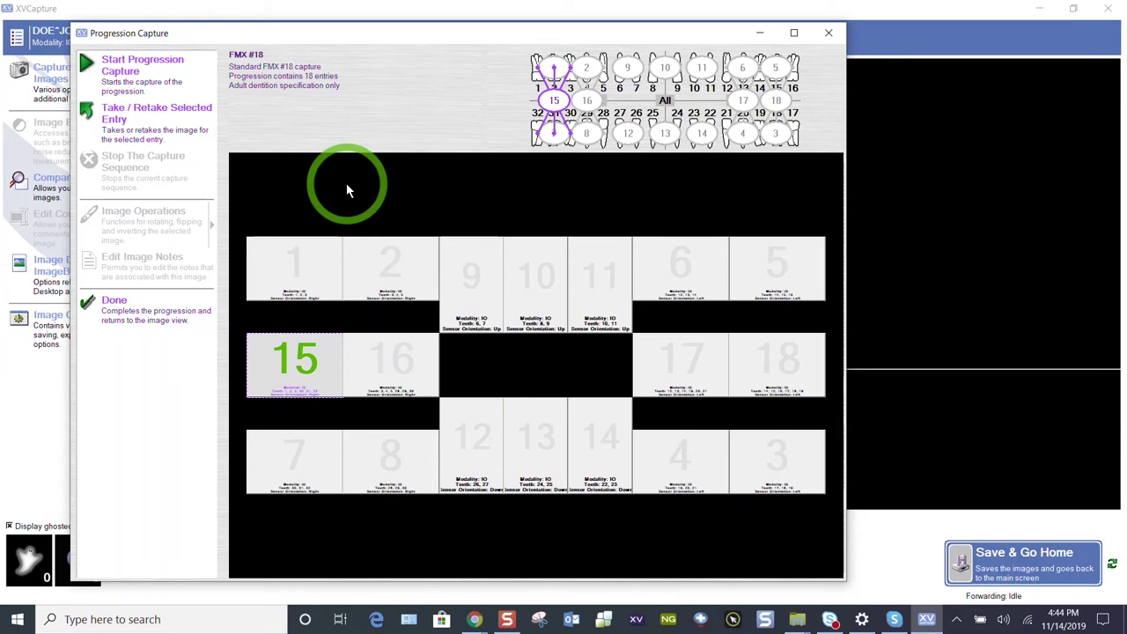
pyautogui.click(167, 64)
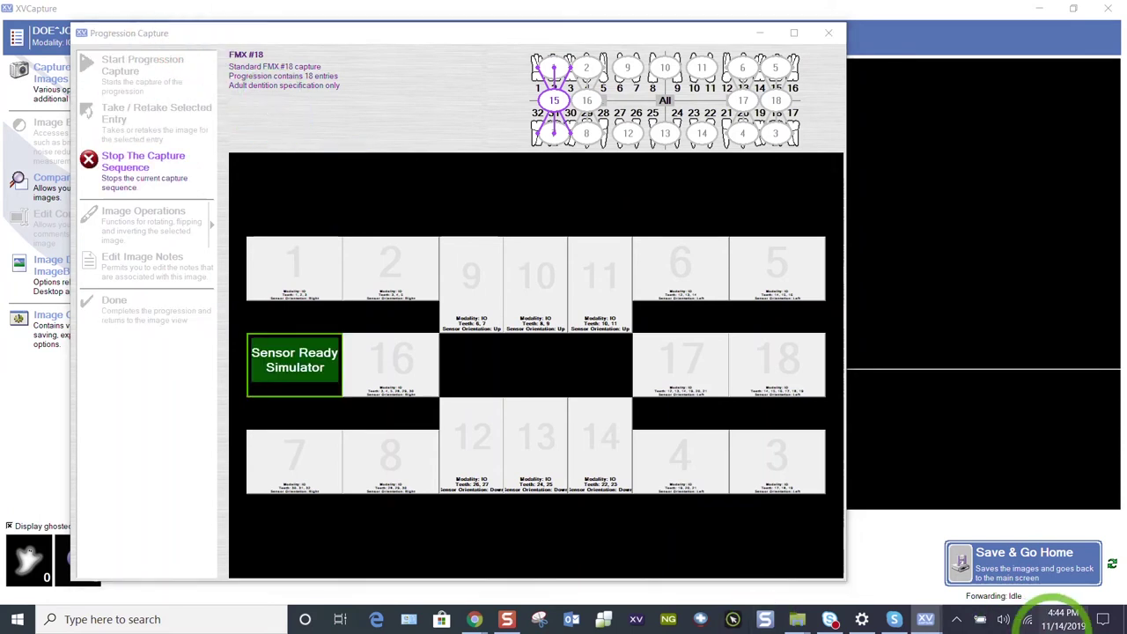
# Lower the computer's speaker volume to 5 while the capture sequence runs
pyautogui.click(1003, 620)
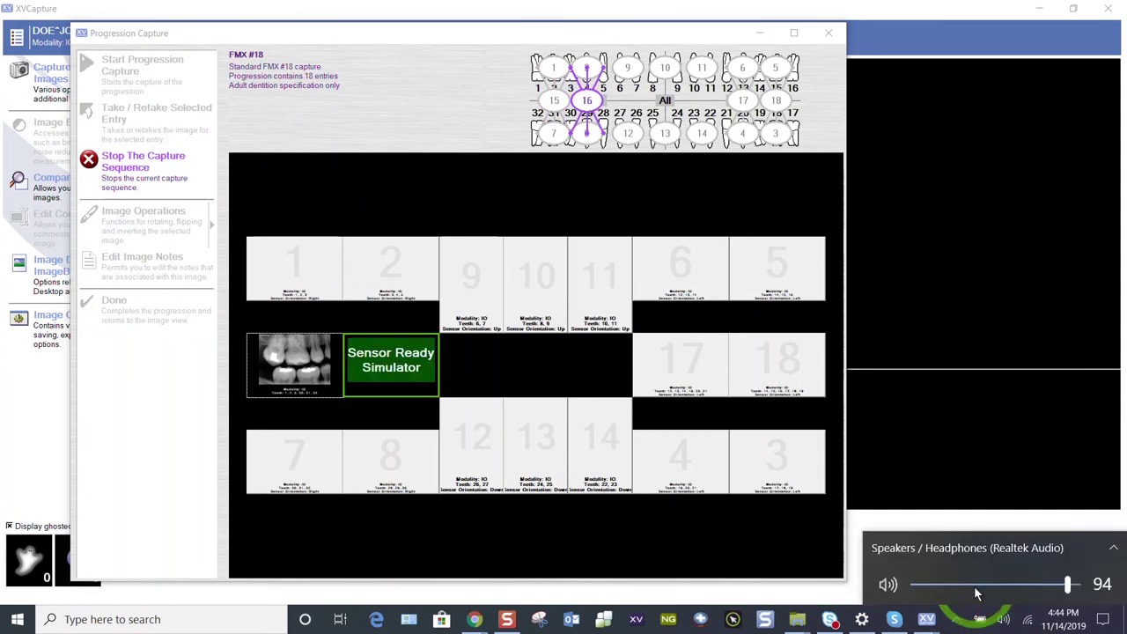
pyautogui.click(975, 591)
pyautogui.click(937, 585)
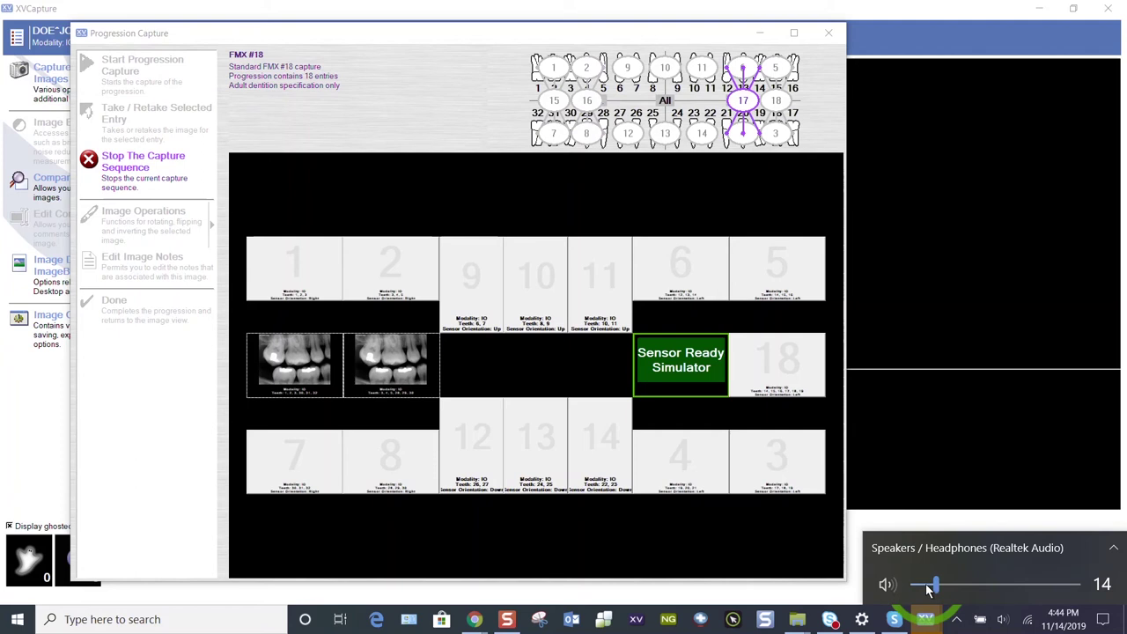
pyautogui.click(923, 586)
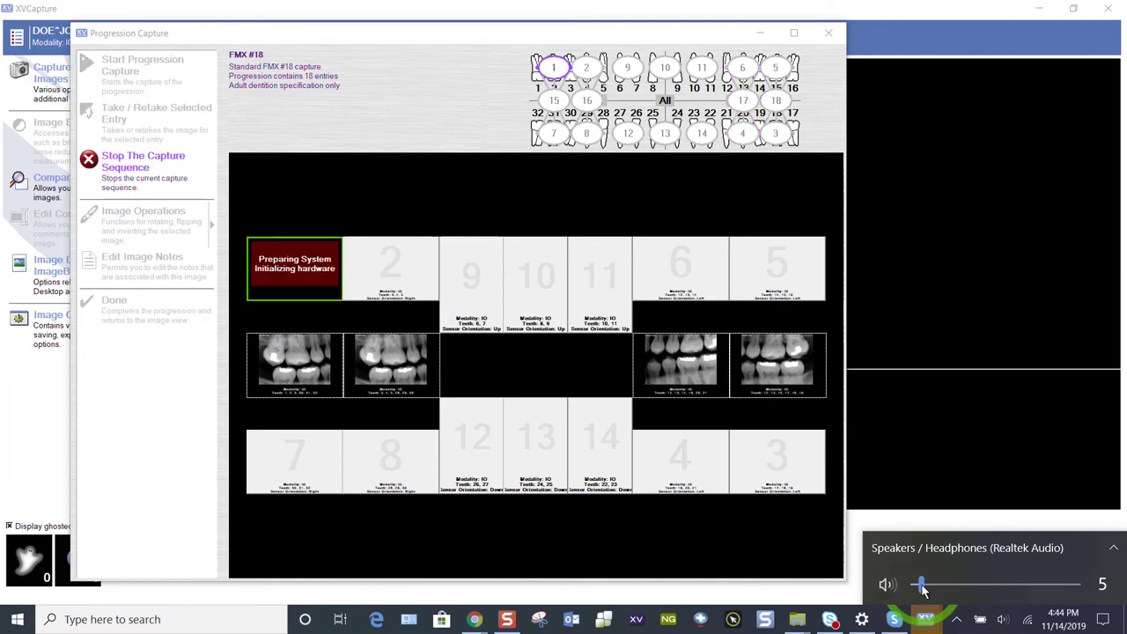
pyautogui.click(554, 427)
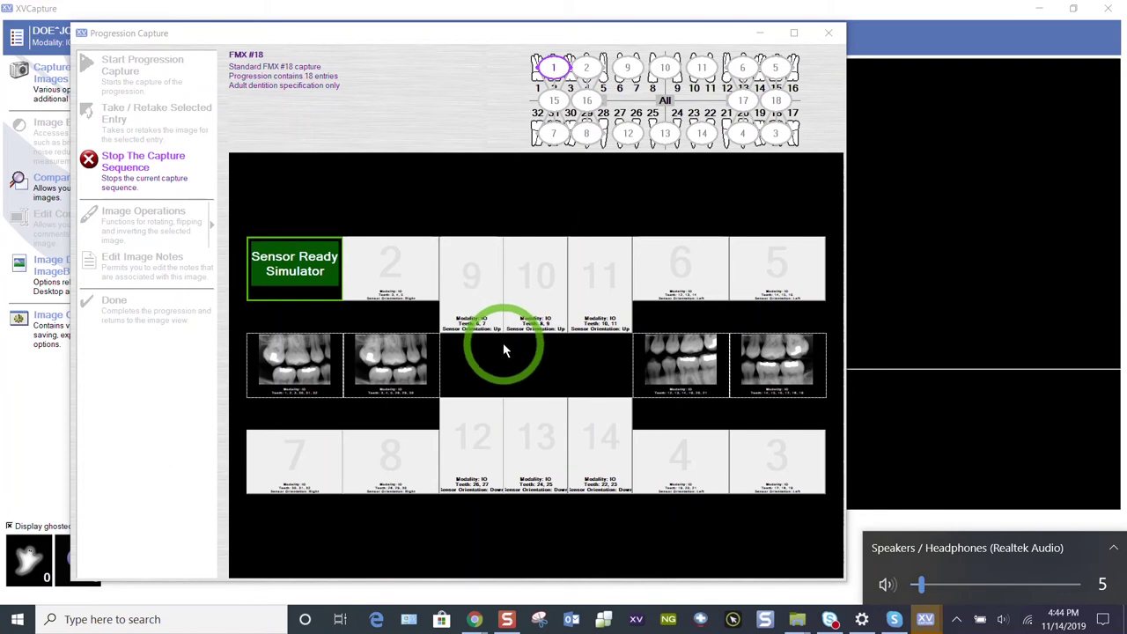
# Retake the images of entries 1 and 5 while the capture sequence is running
pyautogui.click(324, 275)
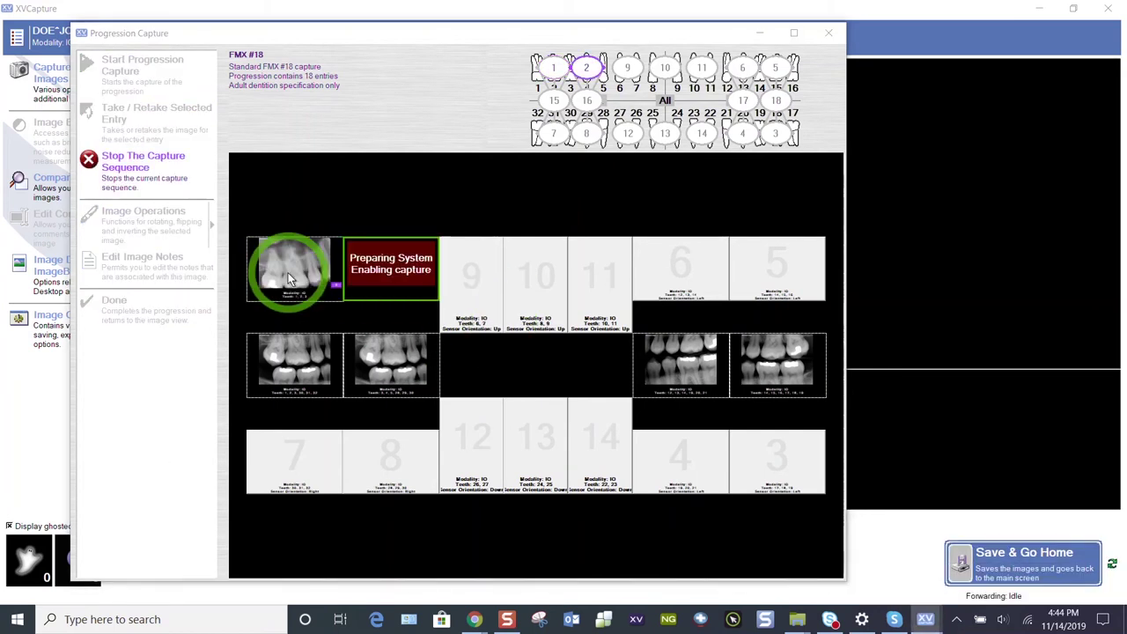
pyautogui.click(290, 278)
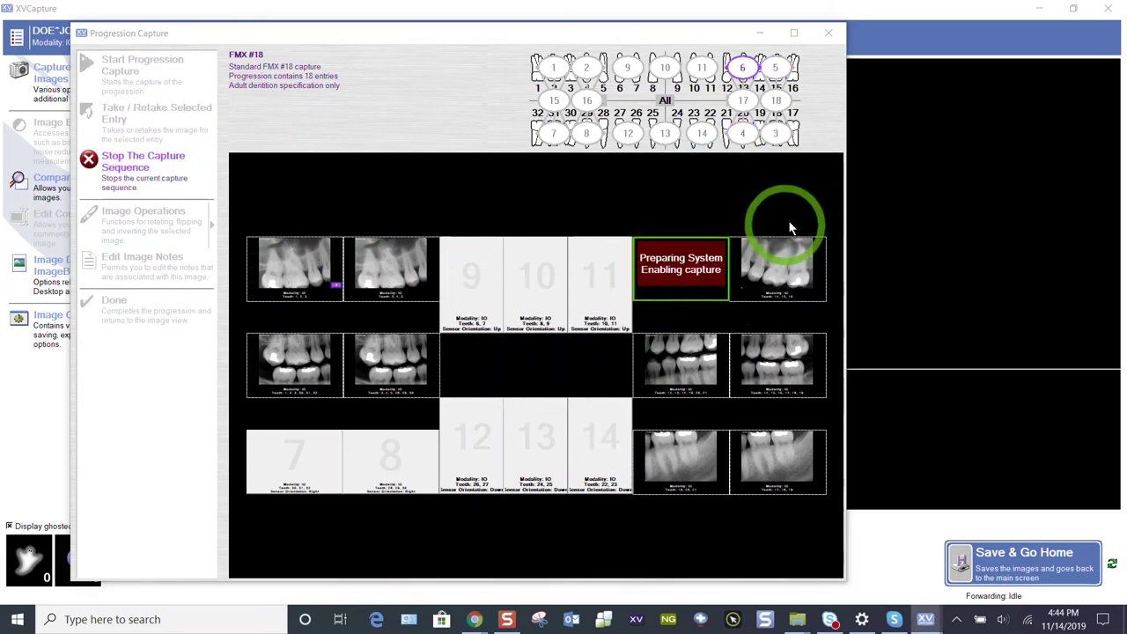
pyautogui.click(799, 260)
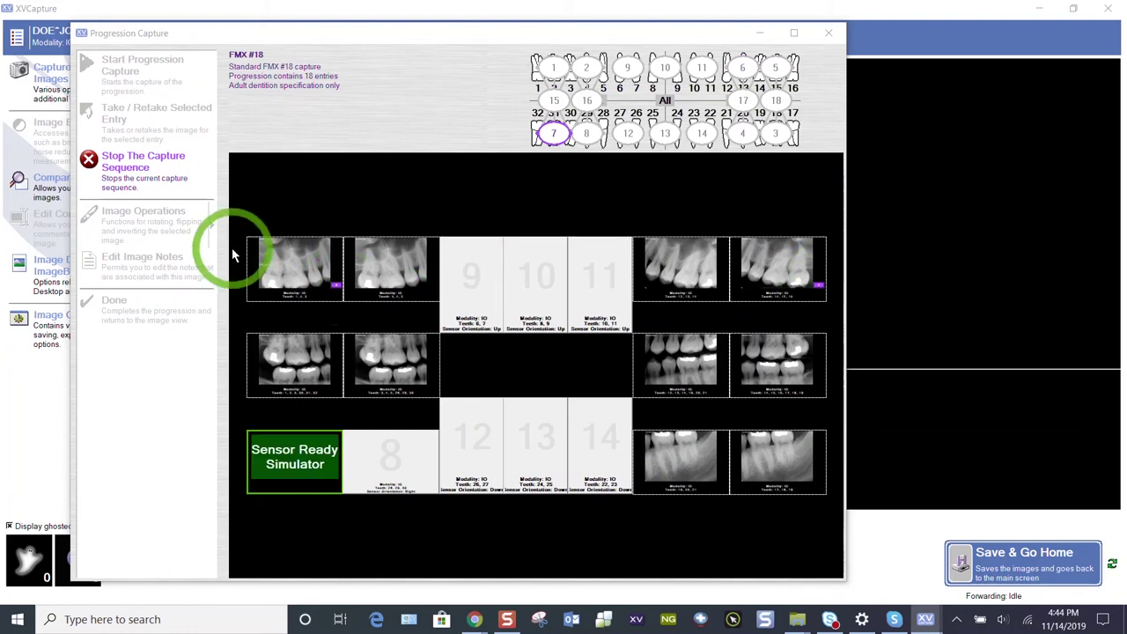
# Stop the capture sequence and resume the progression from entry 8 through entry 14
pyautogui.click(142, 167)
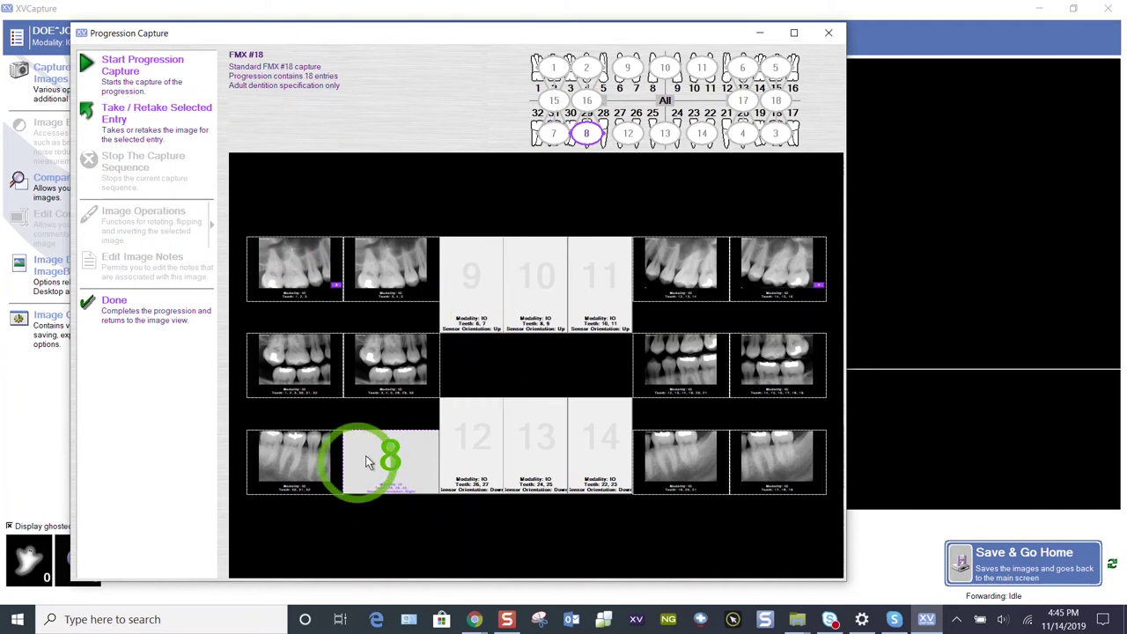
pyautogui.click(162, 76)
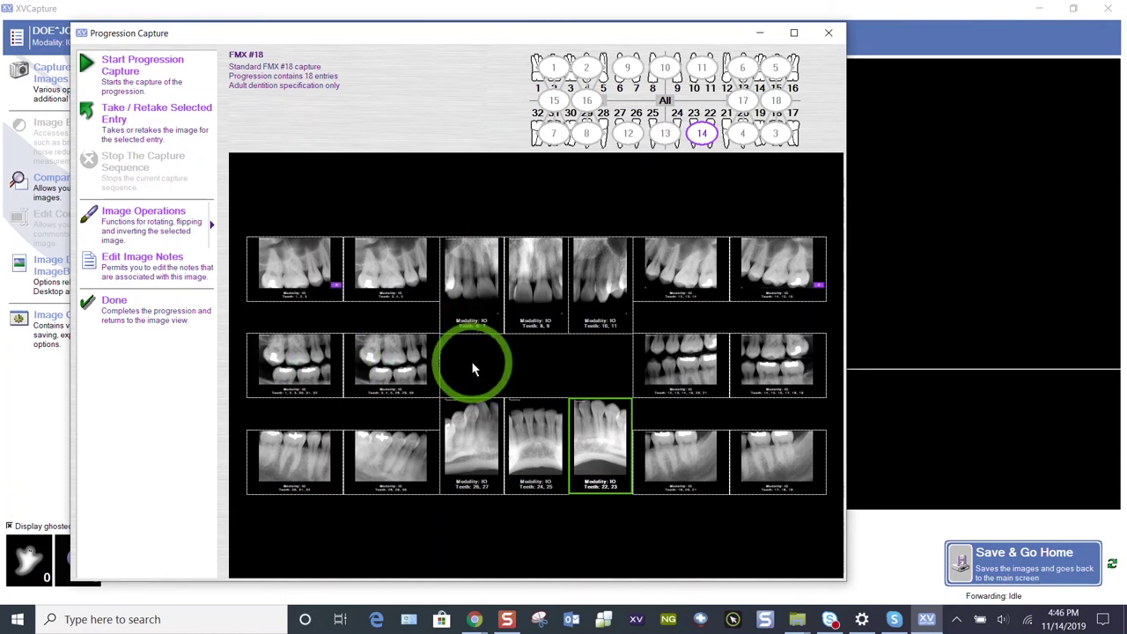
# Retake the image of bitewing entry 18 and make the second of its two images the primary one
pyautogui.click(797, 349)
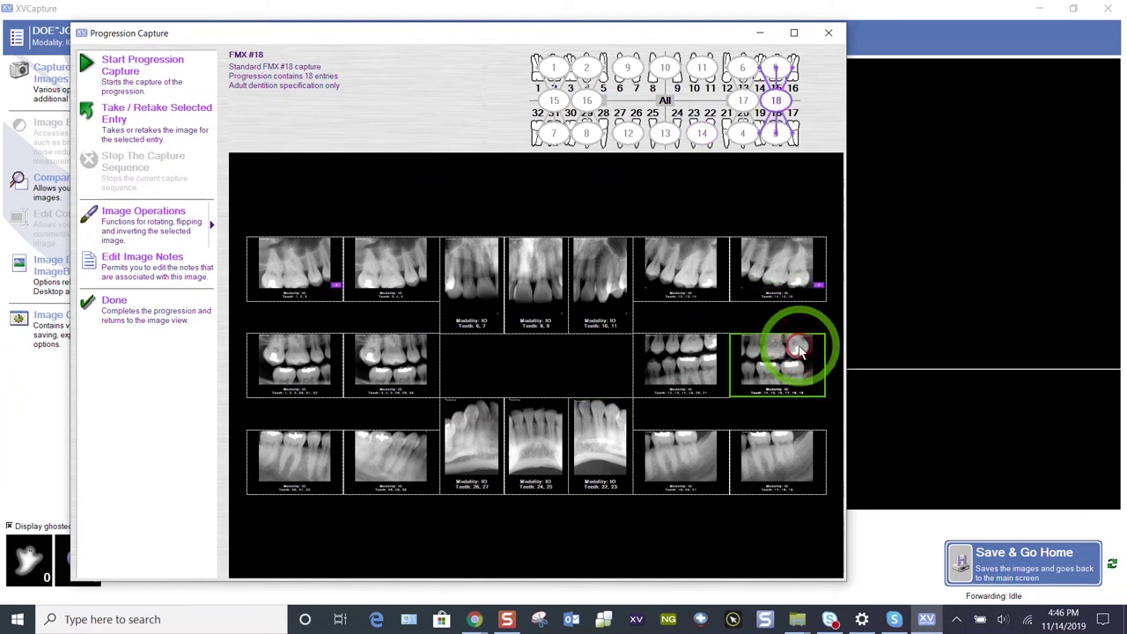
pyautogui.click(157, 128)
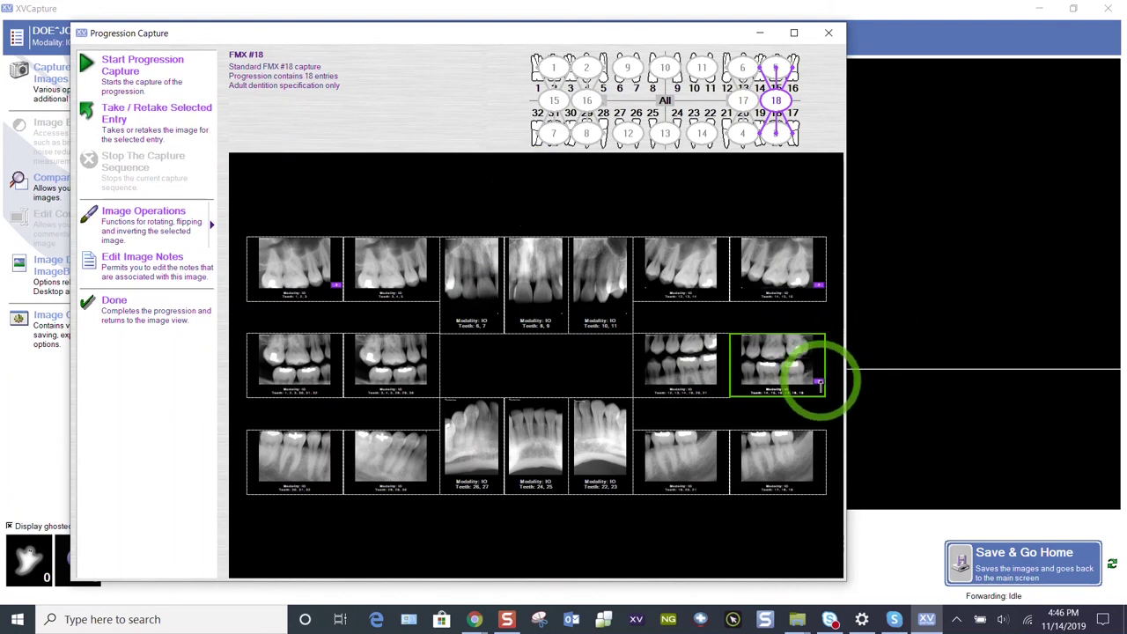
pyautogui.click(818, 383)
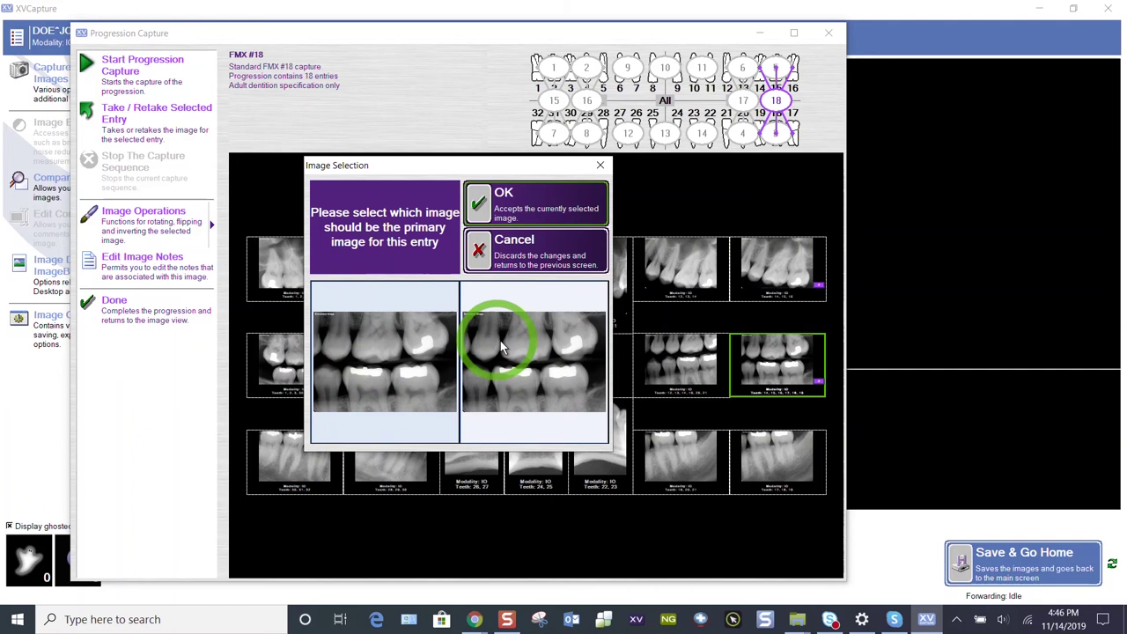
pyautogui.doubleClick(537, 345)
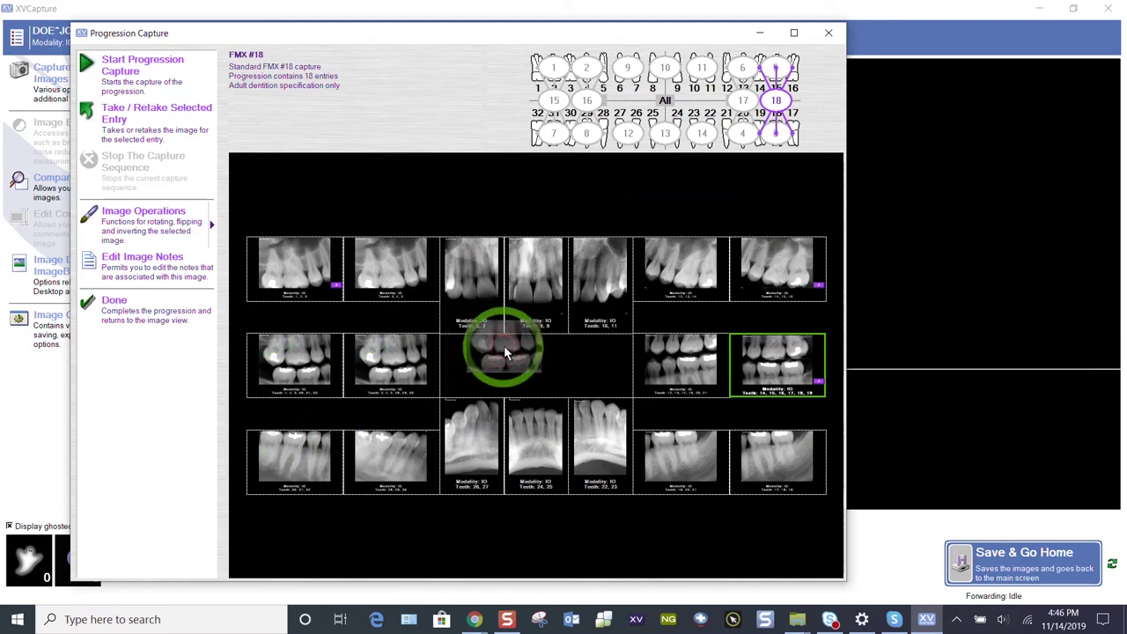
# Swap the images between bitewing entries 15 and 16, and between lower periapical entries 7 and 8
pyautogui.click(552, 359)
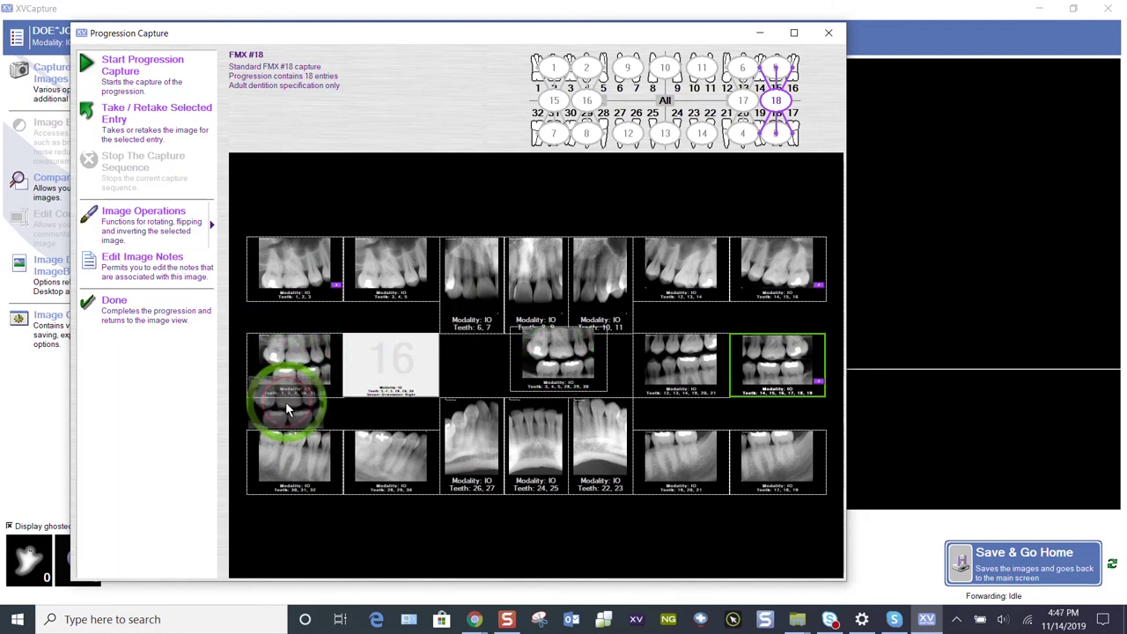
pyautogui.moveTo(285, 422); pyautogui.dragTo(395, 352)
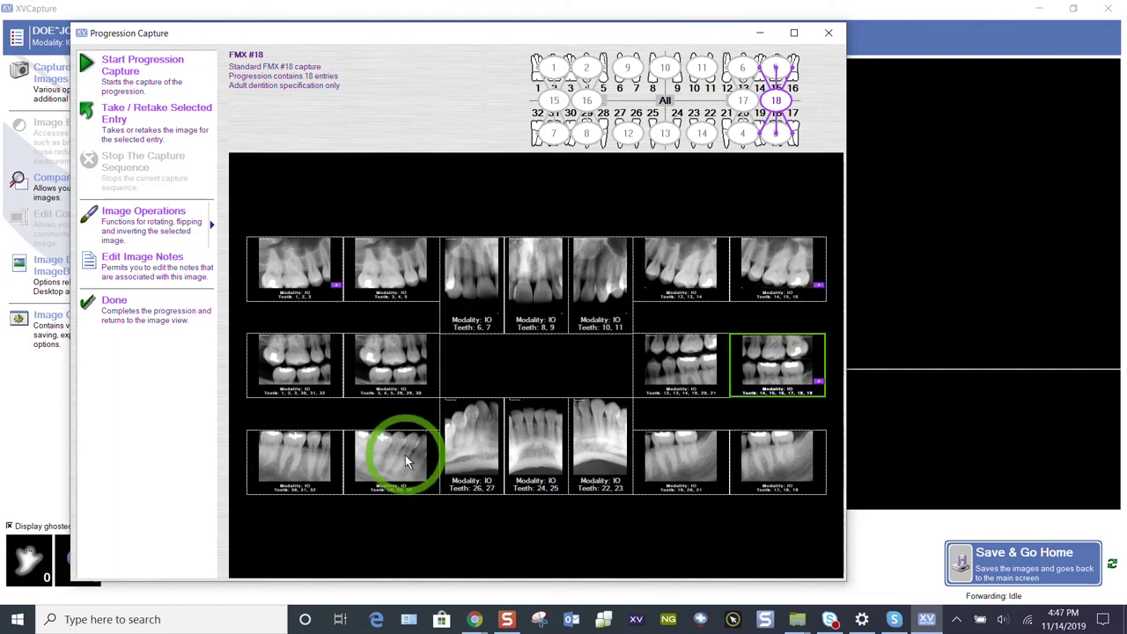
pyautogui.moveTo(404, 501)
pyautogui.mouseDown()
pyautogui.moveTo(385, 531)
pyautogui.moveTo(296, 460)
pyautogui.moveTo(292, 440)
pyautogui.moveTo(390, 414)
pyautogui.moveTo(394, 481)
pyautogui.moveTo(300, 436)
pyautogui.mouseUp()
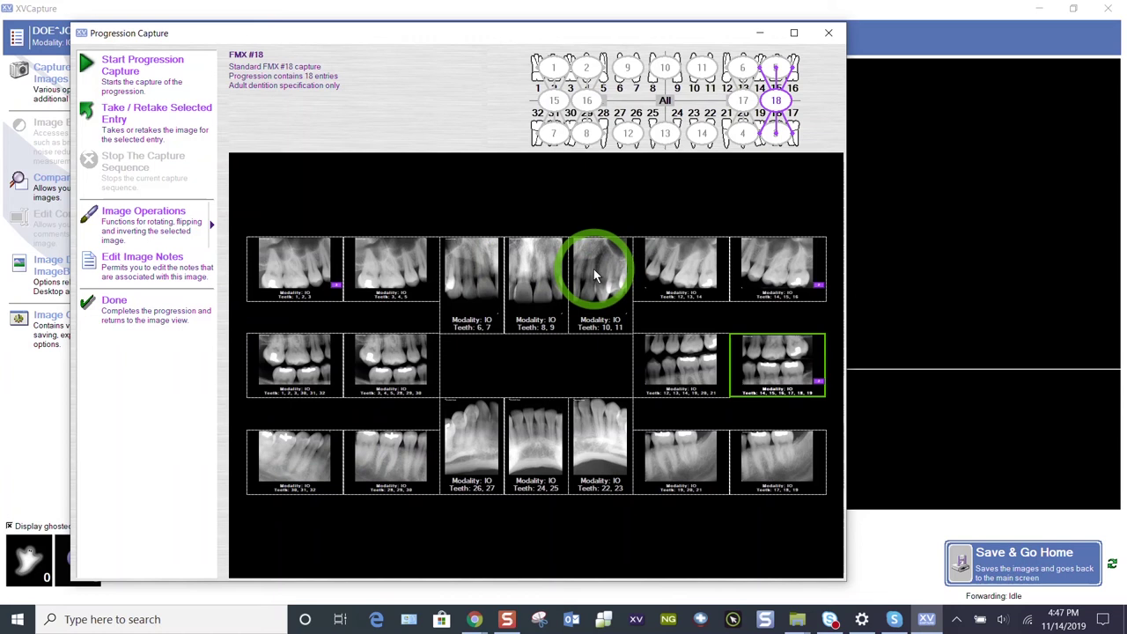
# View the teeth 10, 11 image at full size, close it, and complete the progression
pyautogui.doubleClick(593, 269)
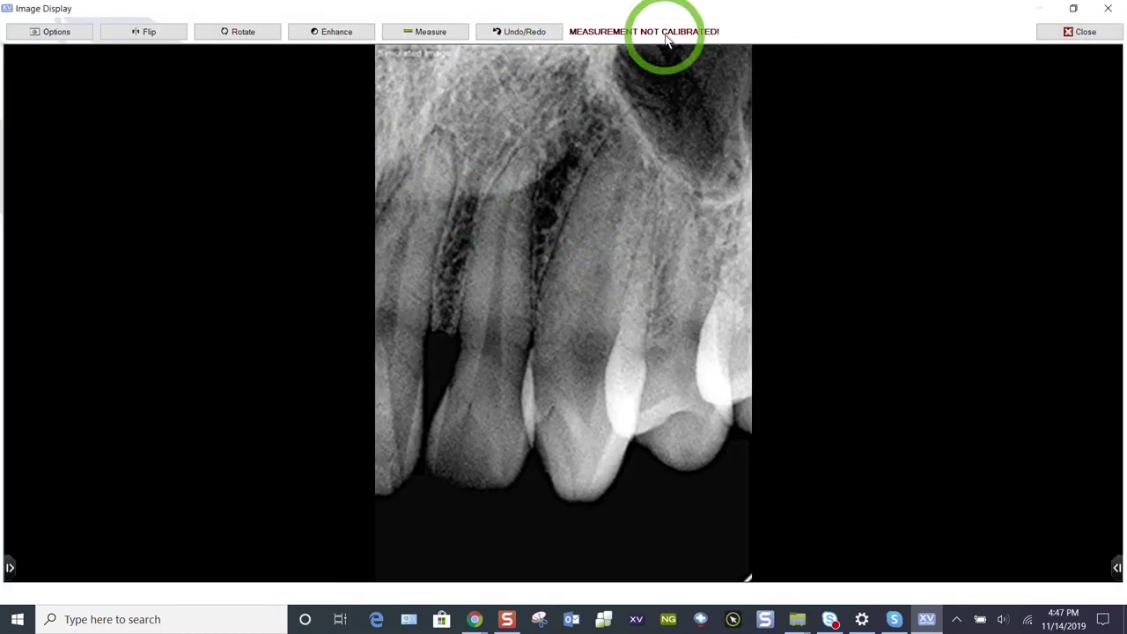
pyautogui.click(1088, 35)
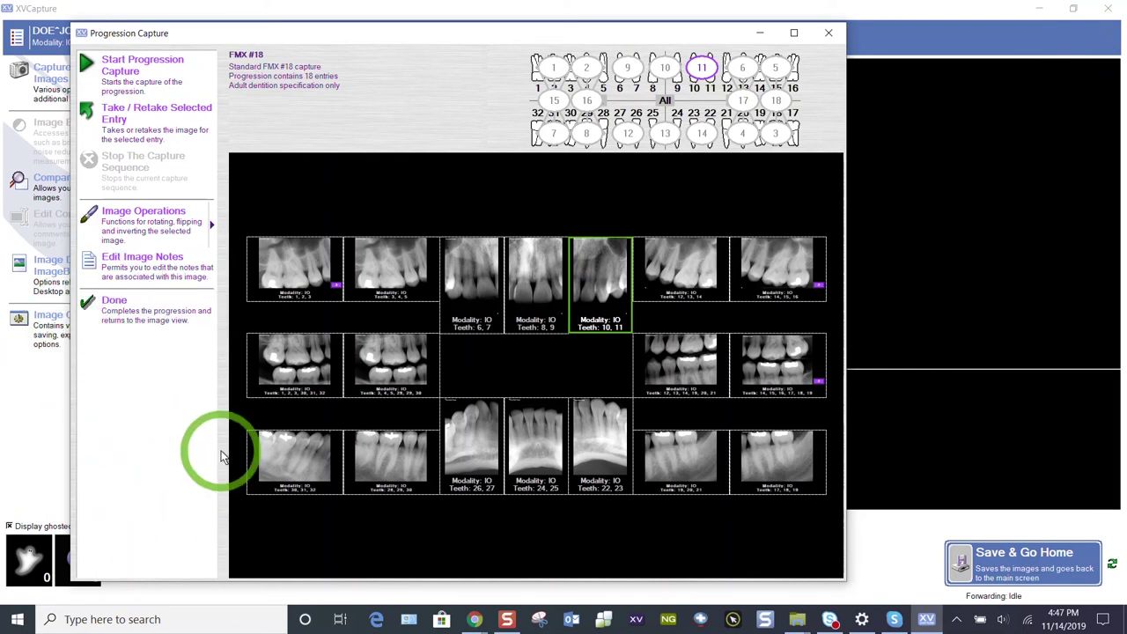
pyautogui.click(113, 319)
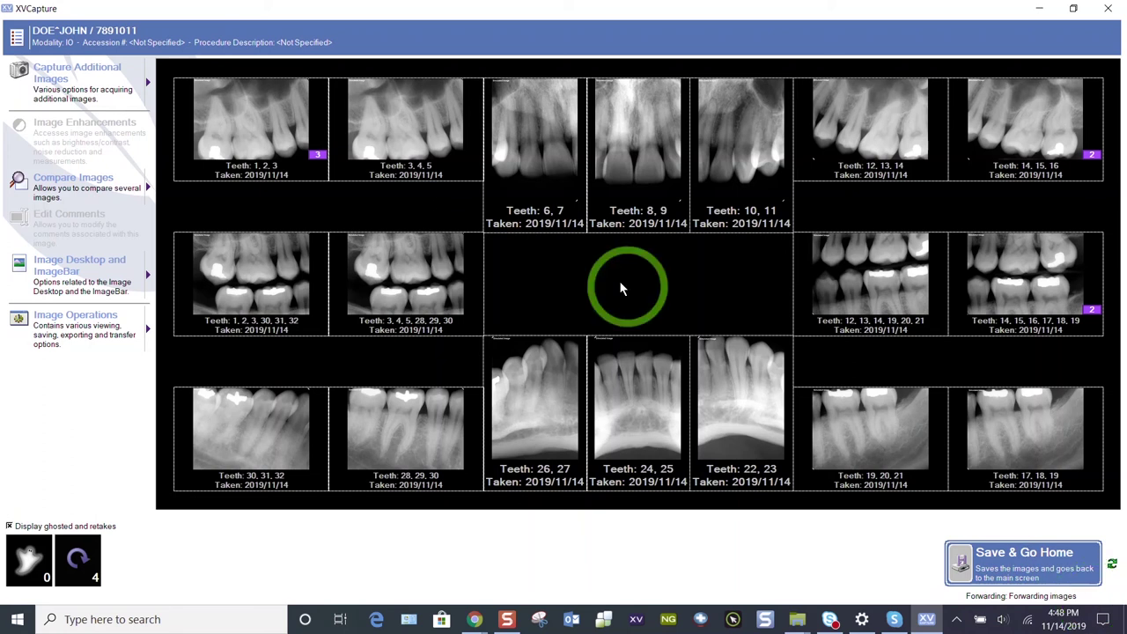
# Enlarge the teeth 1, 2, 3 image, browse the series layout through teeth 17, 18, 19 to teeth 24, 25, and return to the series
pyautogui.click(257, 136)
pyautogui.click(257, 137)
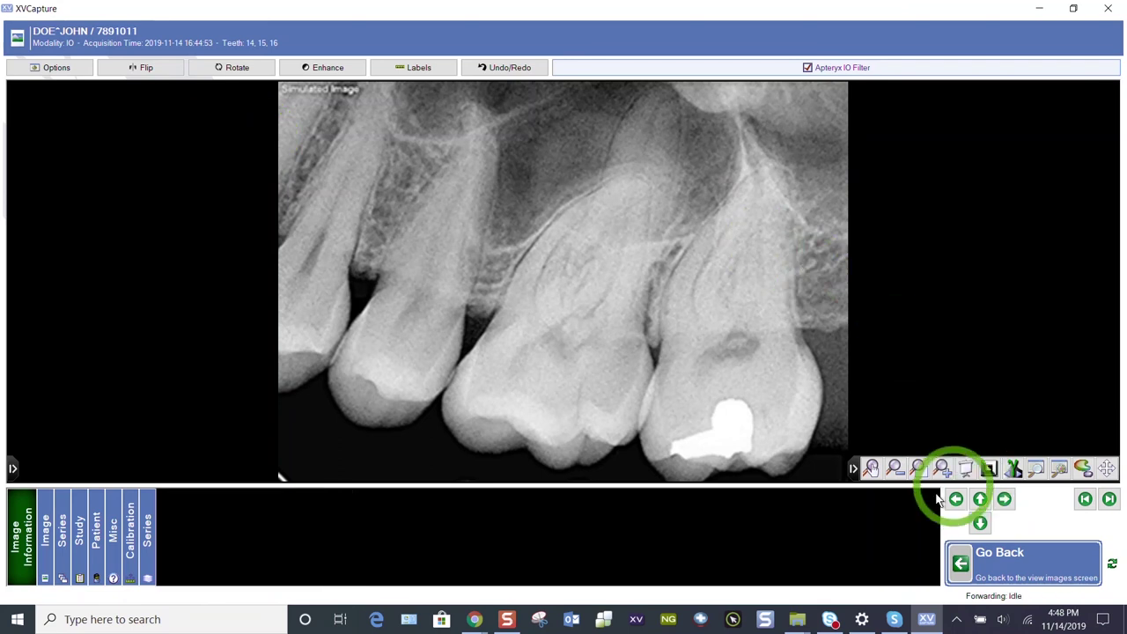
pyautogui.click(981, 524)
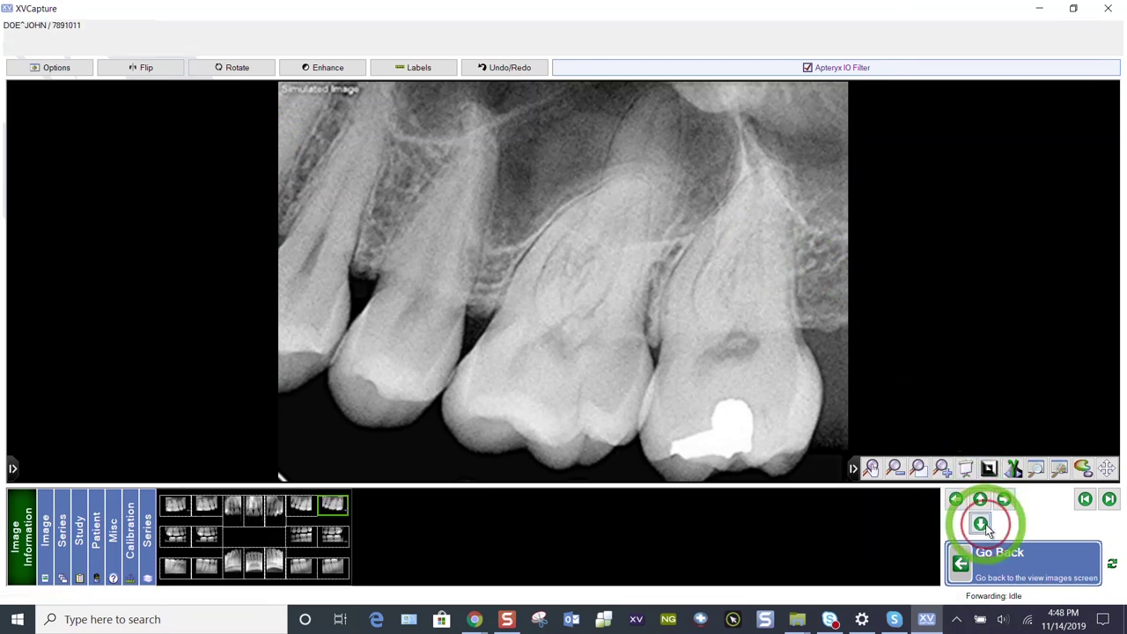
pyautogui.click(980, 523)
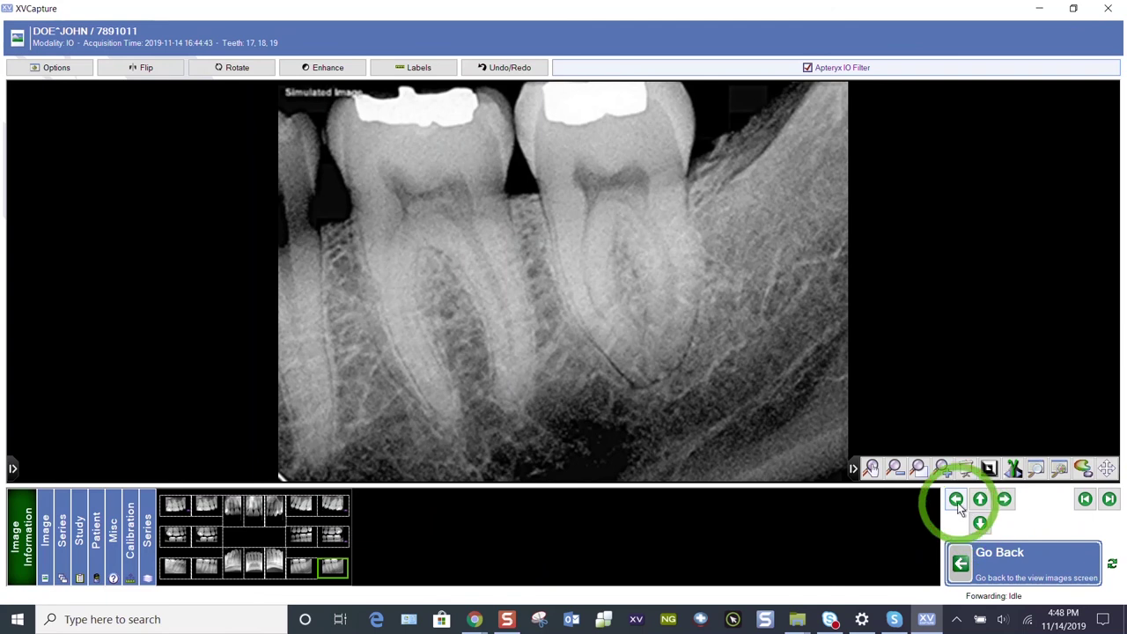
pyautogui.click(956, 499)
pyautogui.click(956, 499)
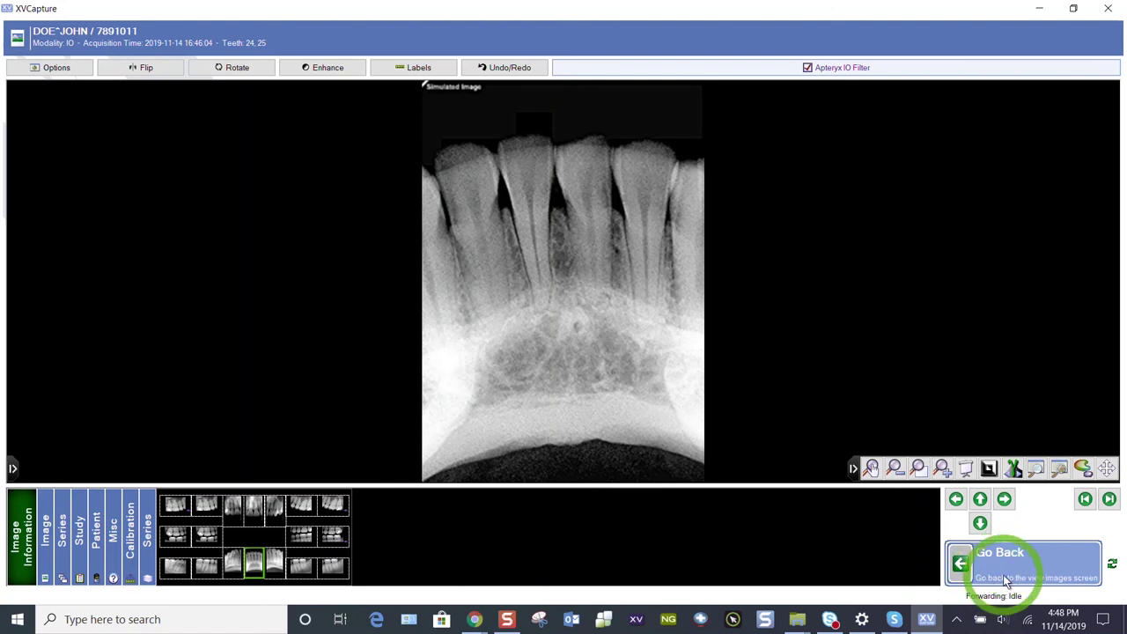
pyautogui.click(1029, 568)
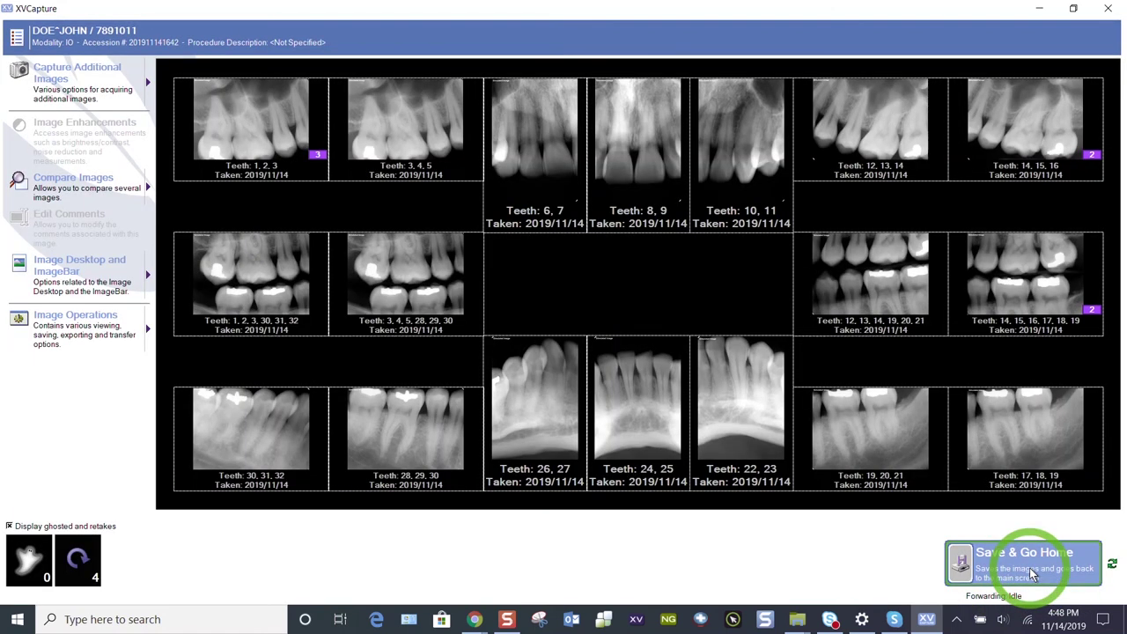
# Save the captured series and return to the main screen
pyautogui.click(1019, 565)
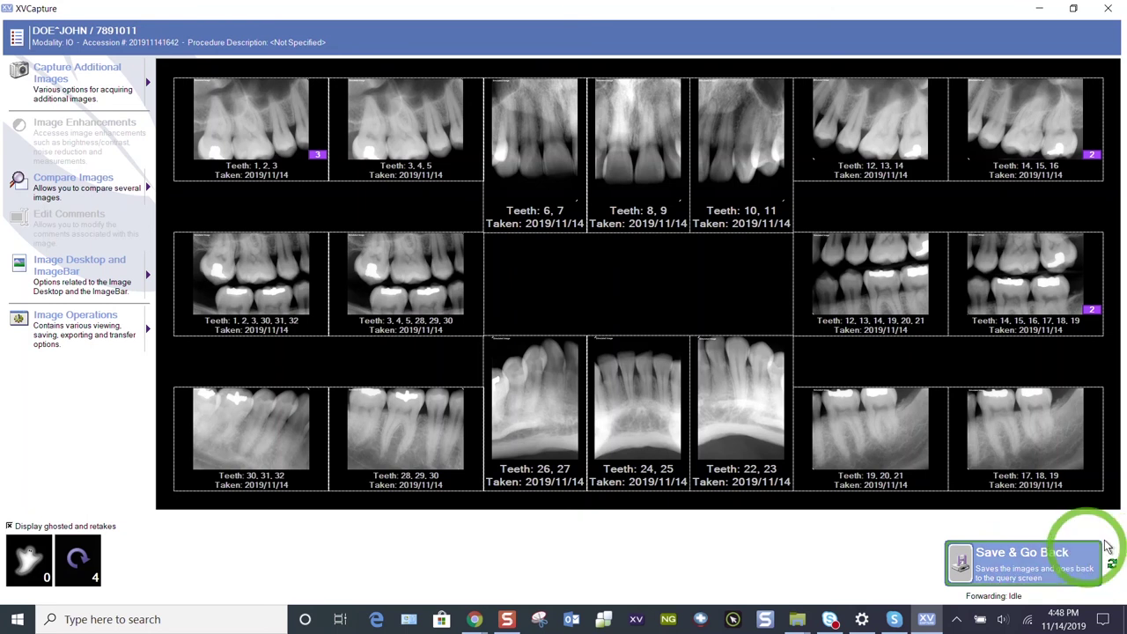
pyautogui.click(1042, 562)
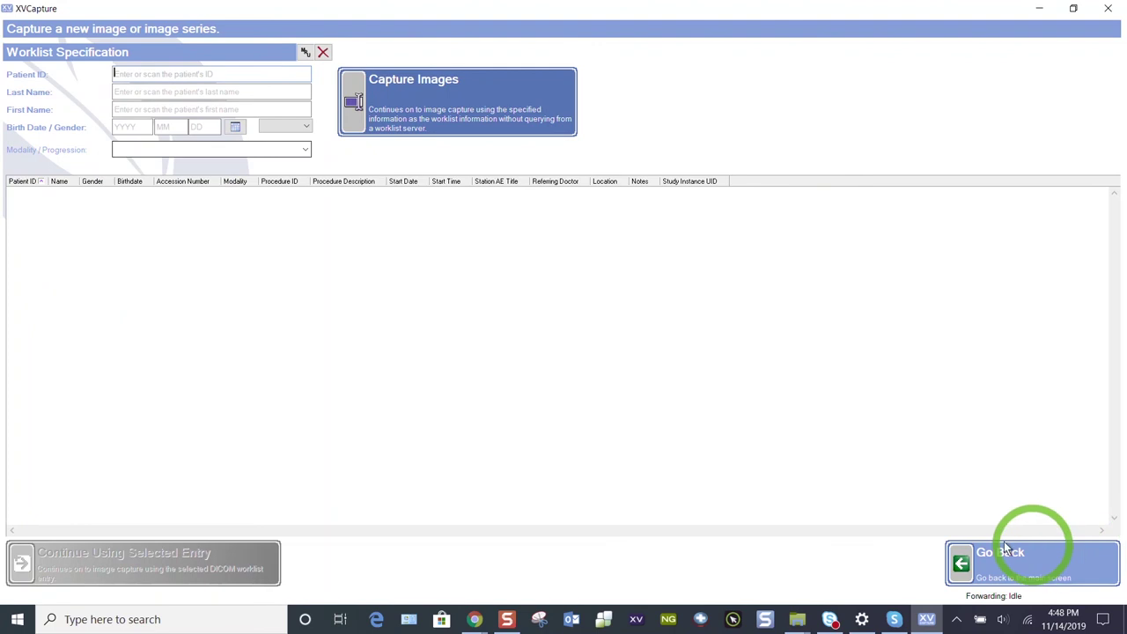
pyautogui.click(1077, 572)
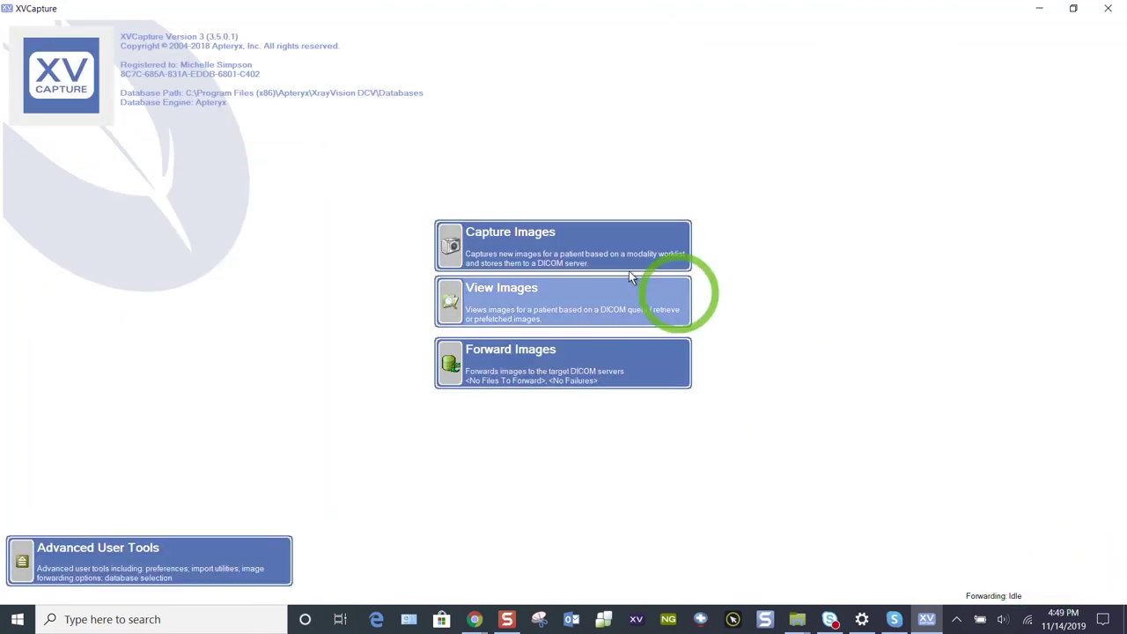
# Recall the last patient in the image query, retrieve that patient's studies, and sort them by study date with the newest first
pyautogui.click(572, 299)
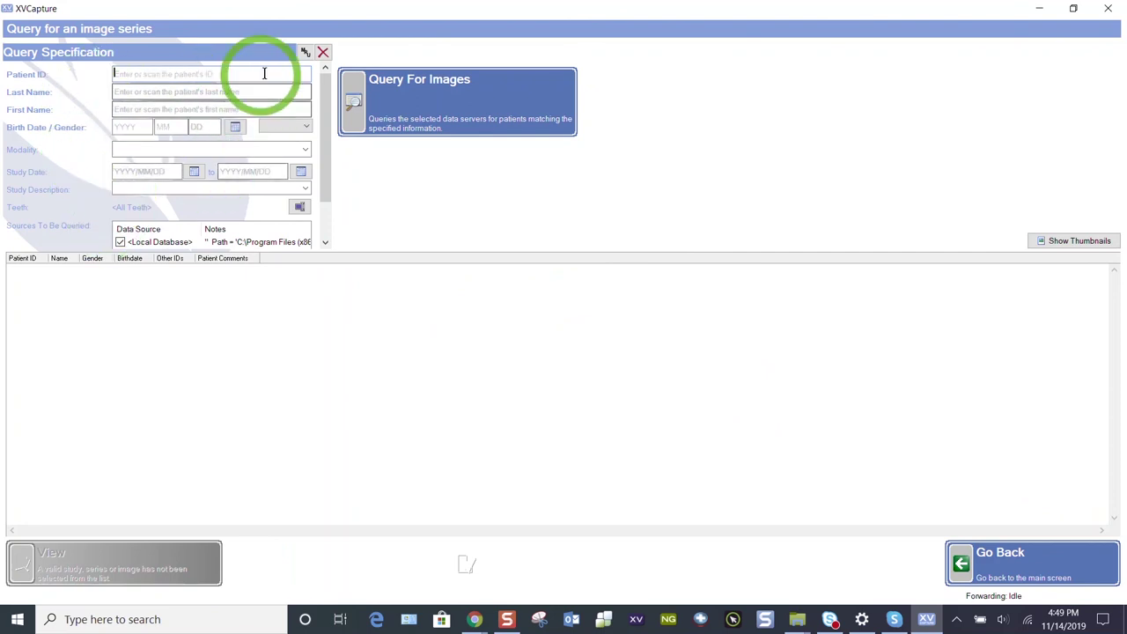
pyautogui.click(305, 54)
pyautogui.click(322, 67)
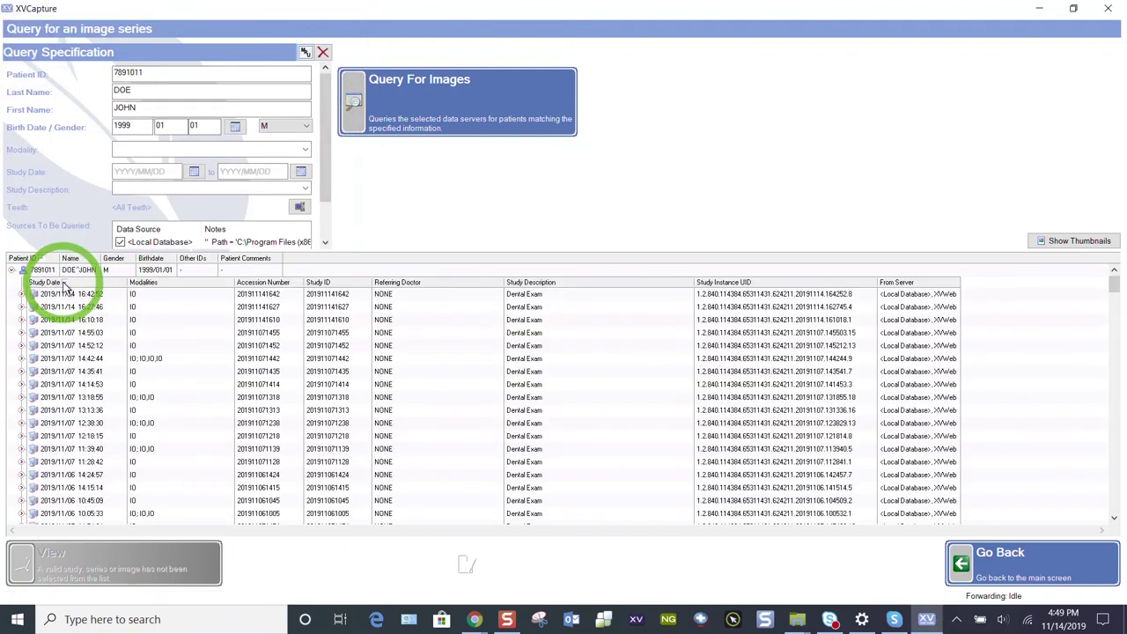
pyautogui.click(69, 283)
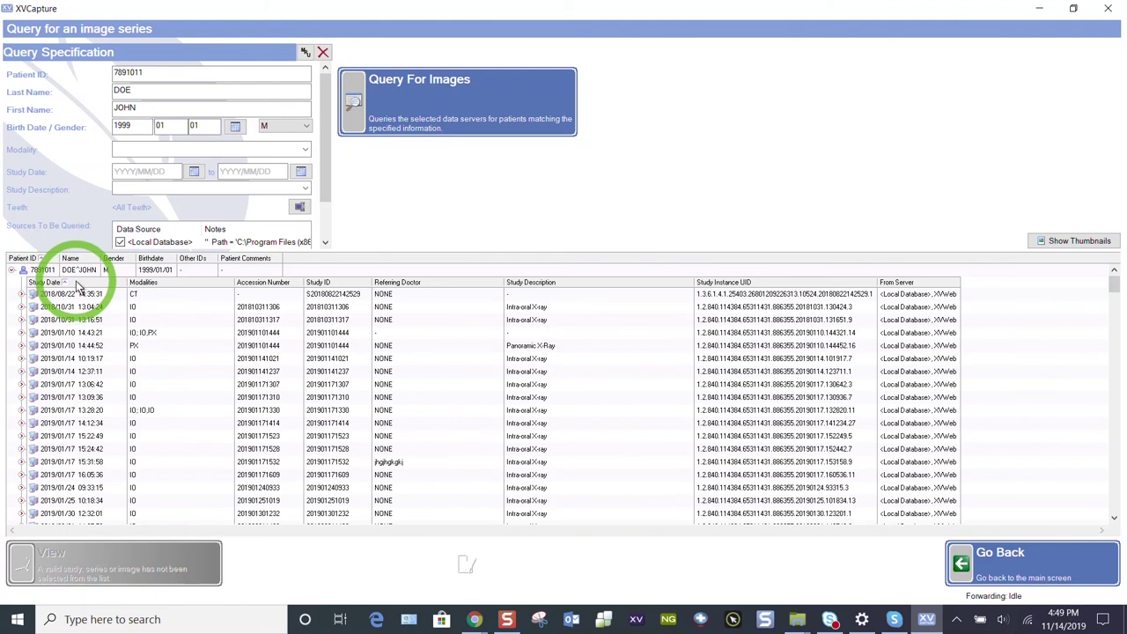
pyautogui.click(70, 282)
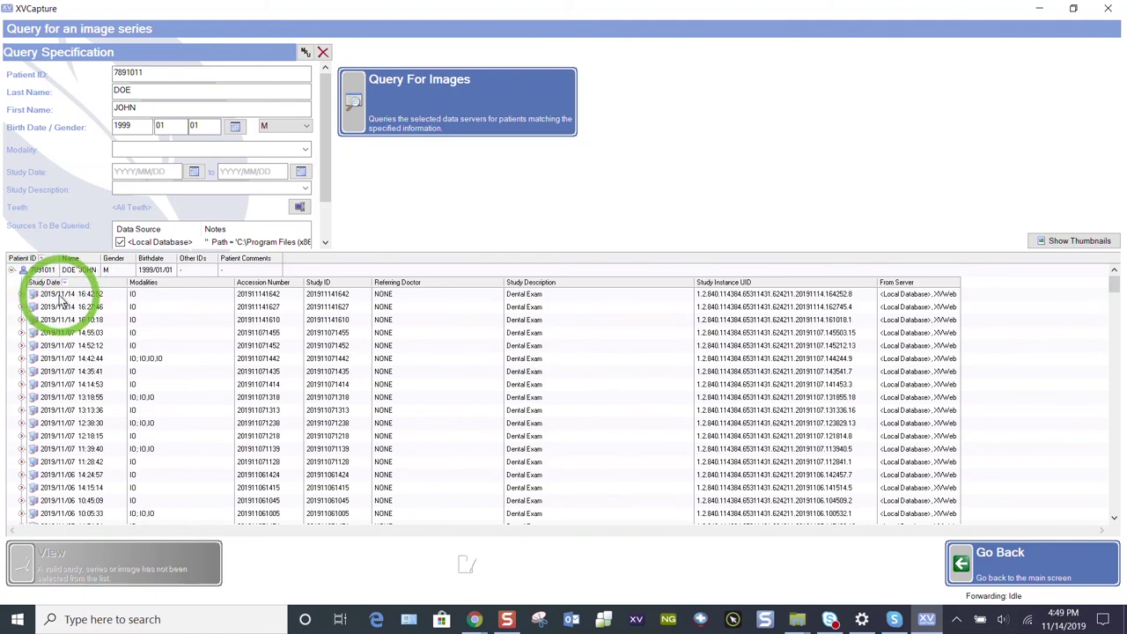
# Preview the thumbnails of the 2019/11/14 16:42:52 study, group them into the series layout, and hide them again
pyautogui.click(61, 296)
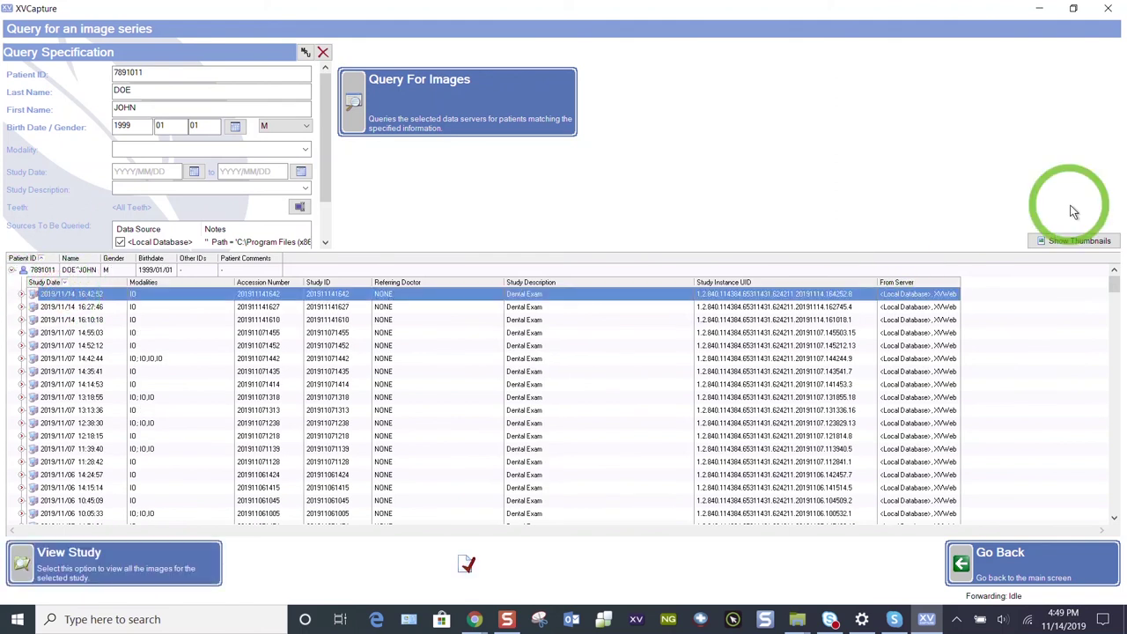
pyautogui.click(1068, 239)
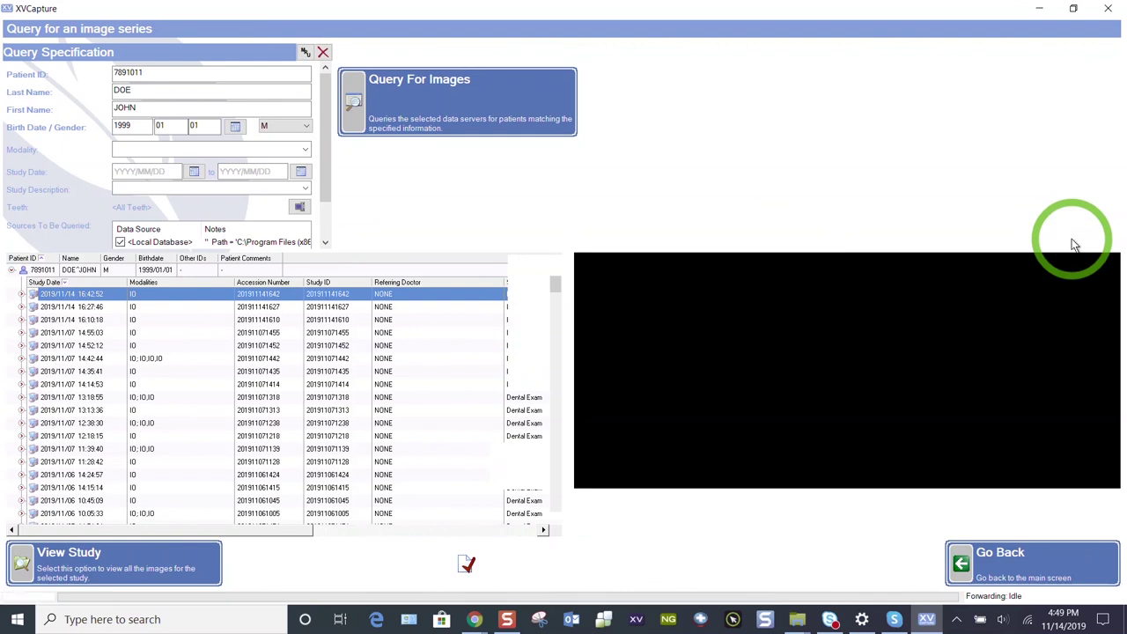
pyautogui.click(625, 250)
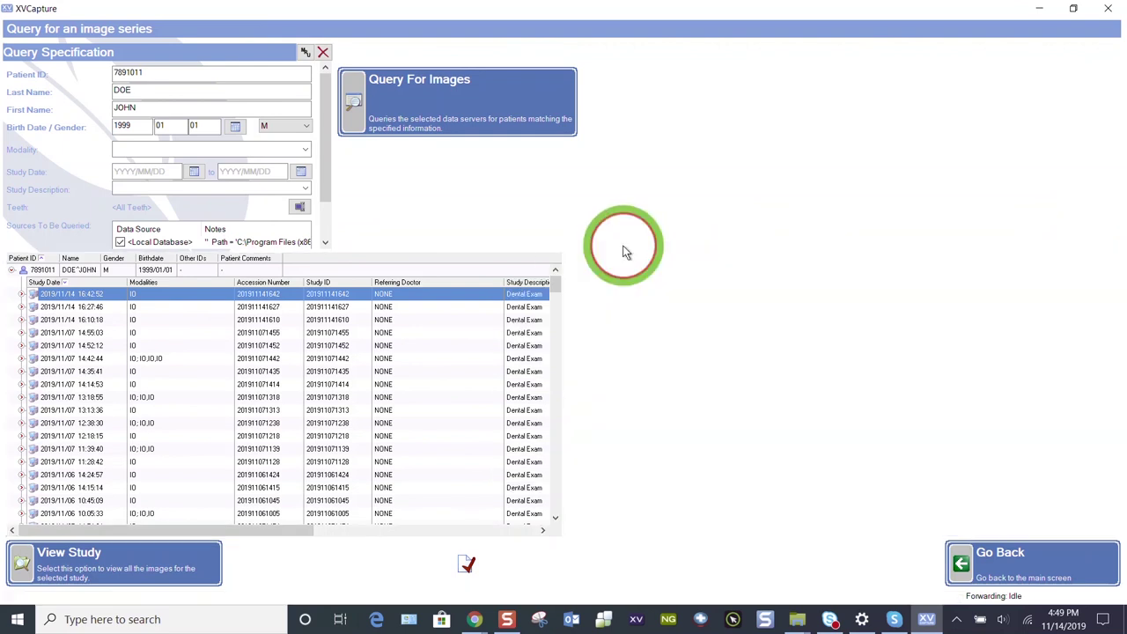
pyautogui.click(1058, 245)
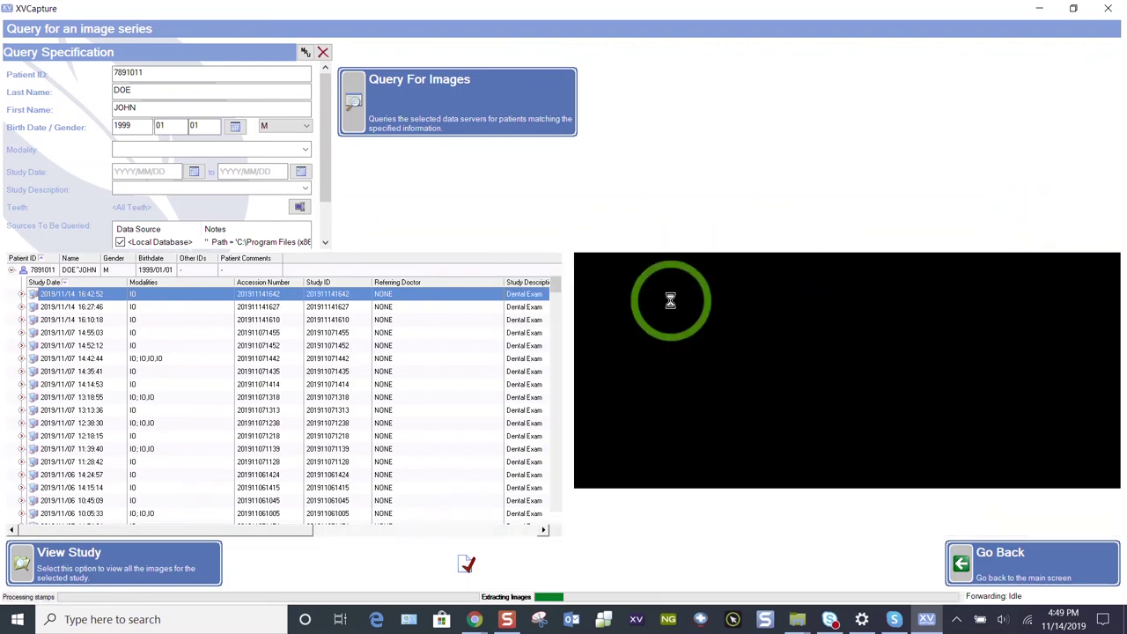
pyautogui.click(714, 242)
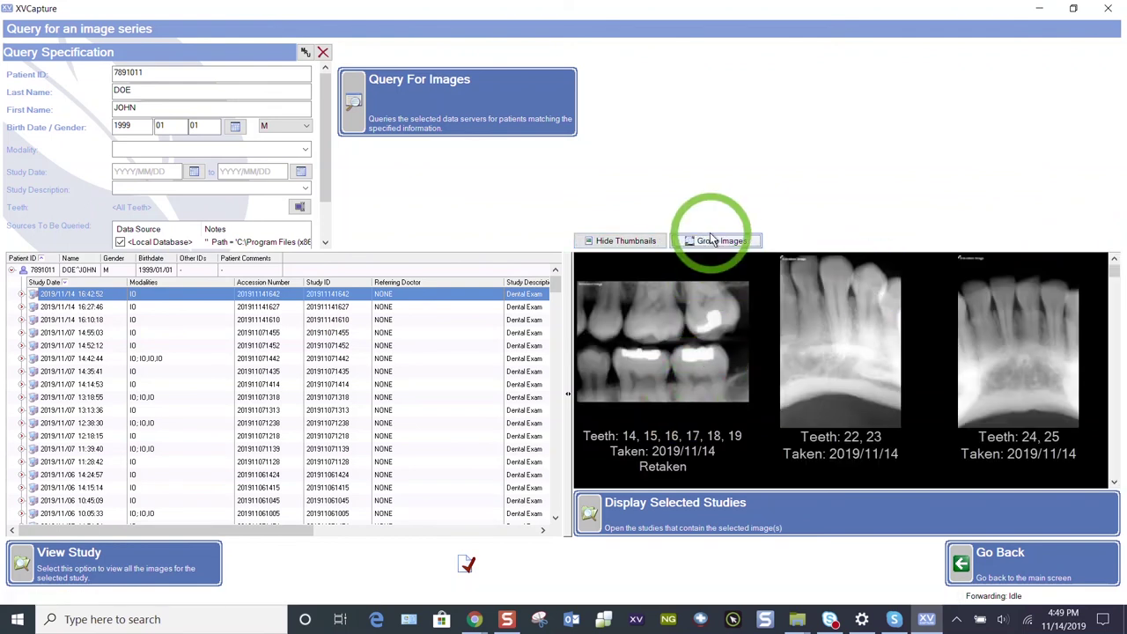
pyautogui.click(707, 241)
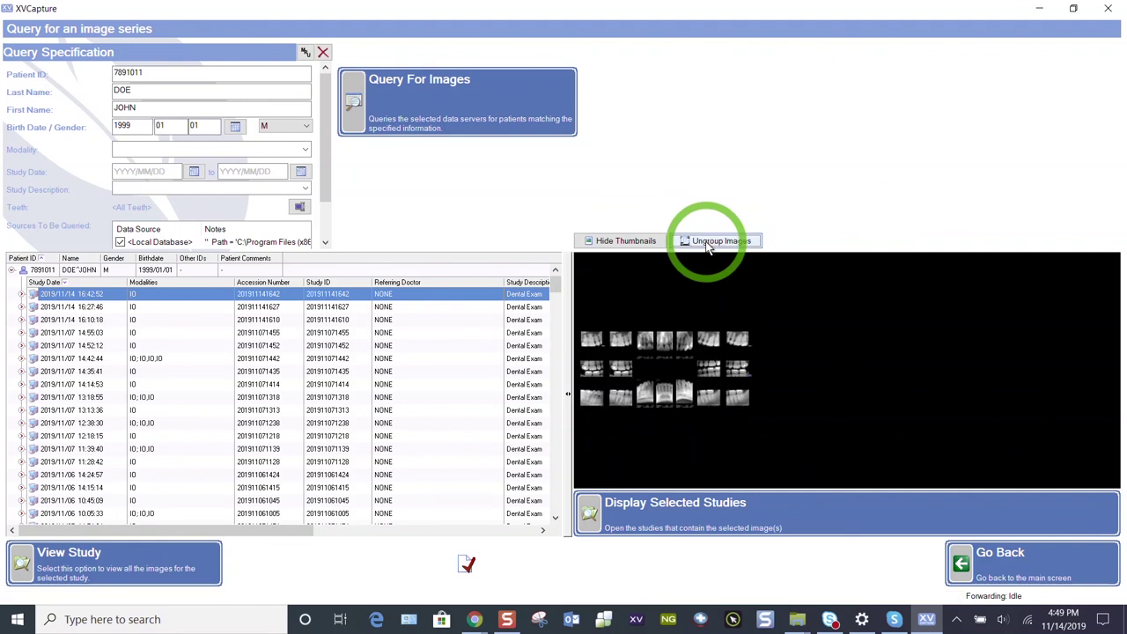
pyautogui.click(649, 242)
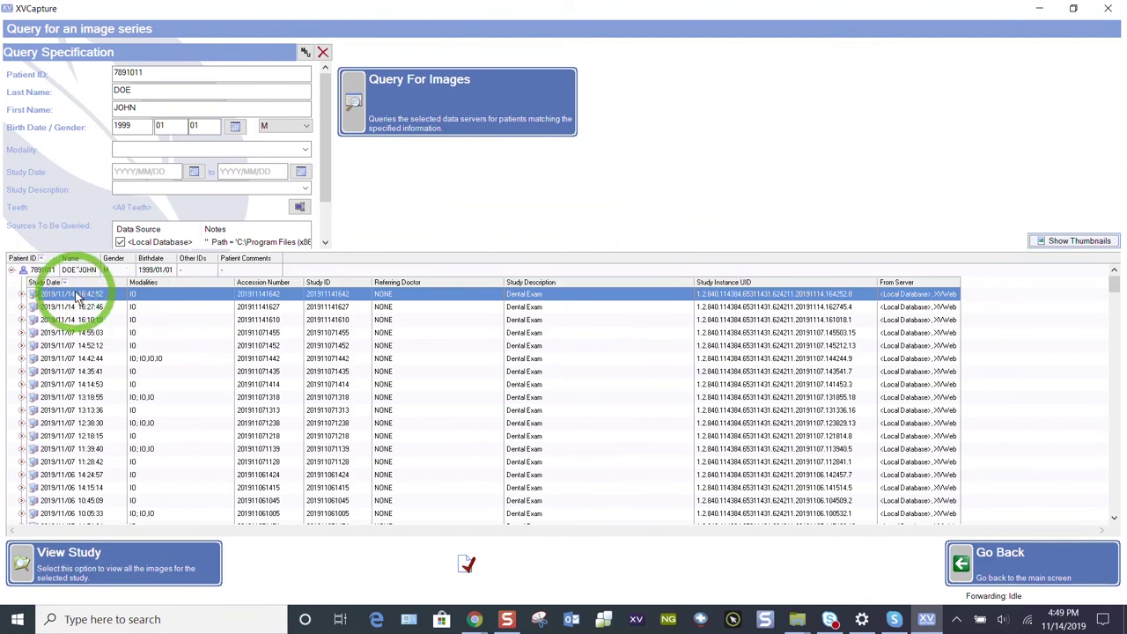
# Check the series inside the 2019/11/14 16:42:52 study, collapse it, and open the study for viewing
pyautogui.doubleClick(111, 297)
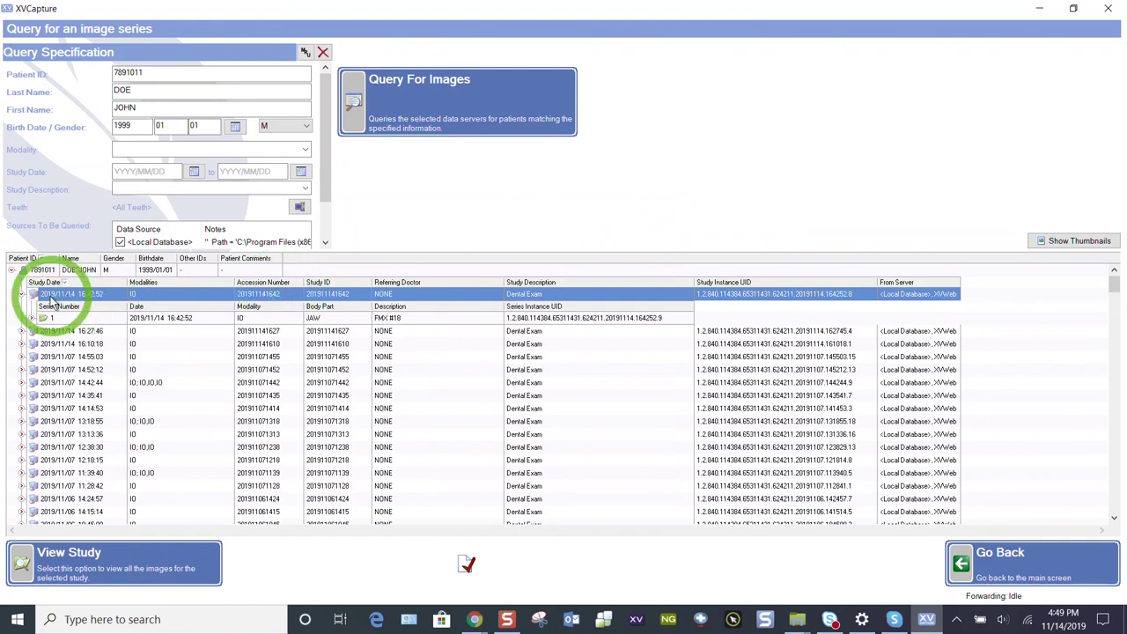
pyautogui.click(22, 298)
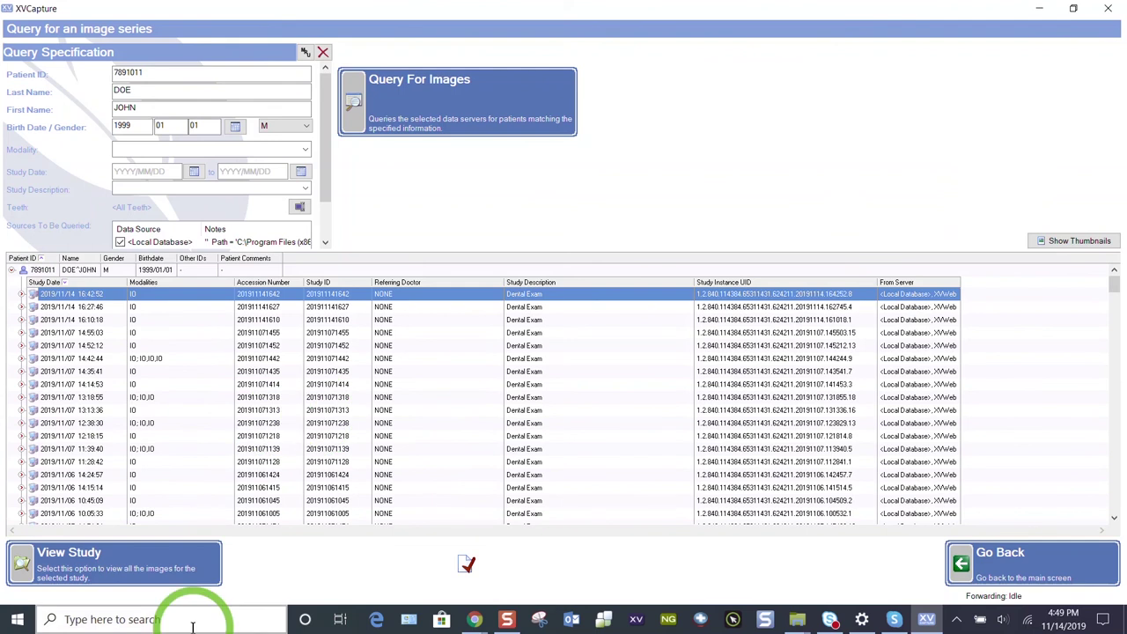
pyautogui.click(101, 556)
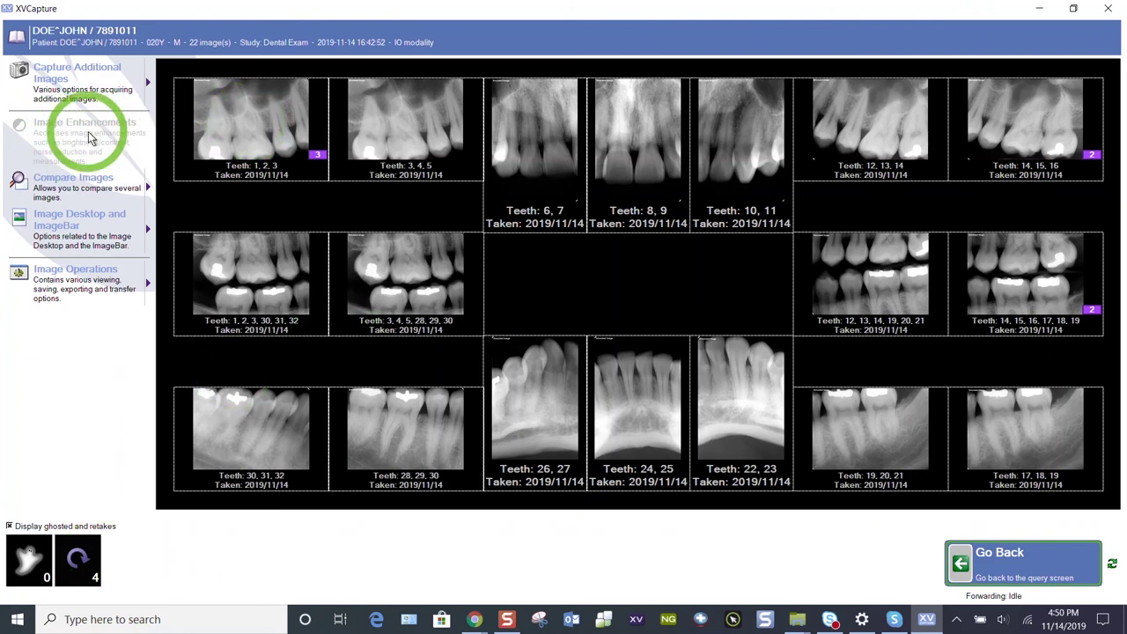
# Enlarge the teeth 1, 2, 3 image of the opened study and go back to the series view
pyautogui.click(261, 119)
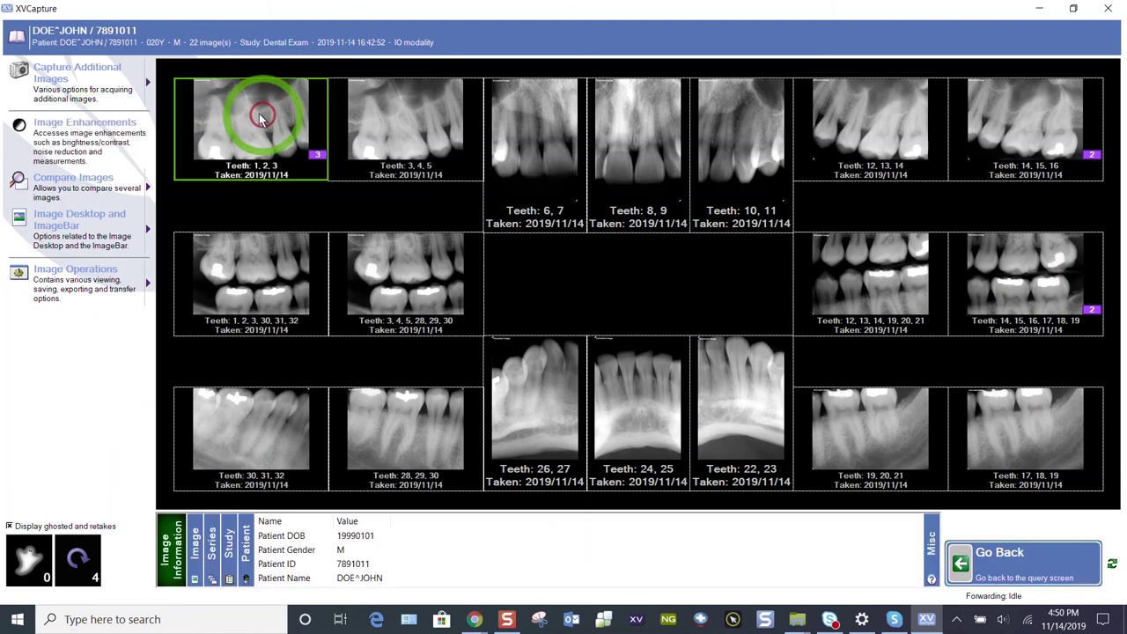
pyautogui.click(268, 100)
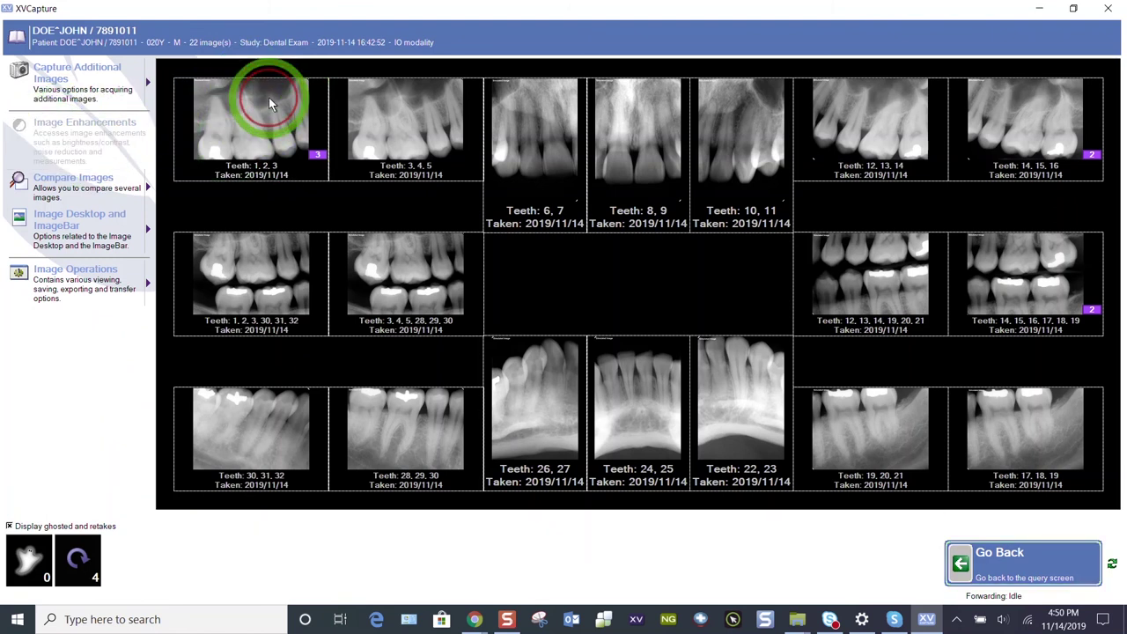
pyautogui.doubleClick(269, 101)
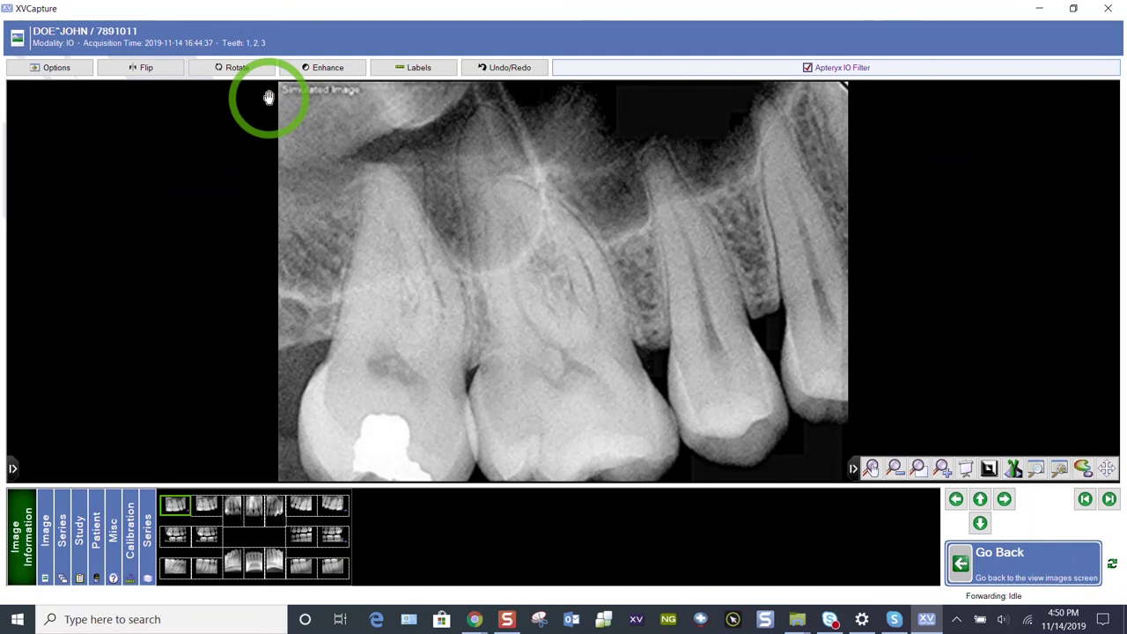
pyautogui.click(1066, 551)
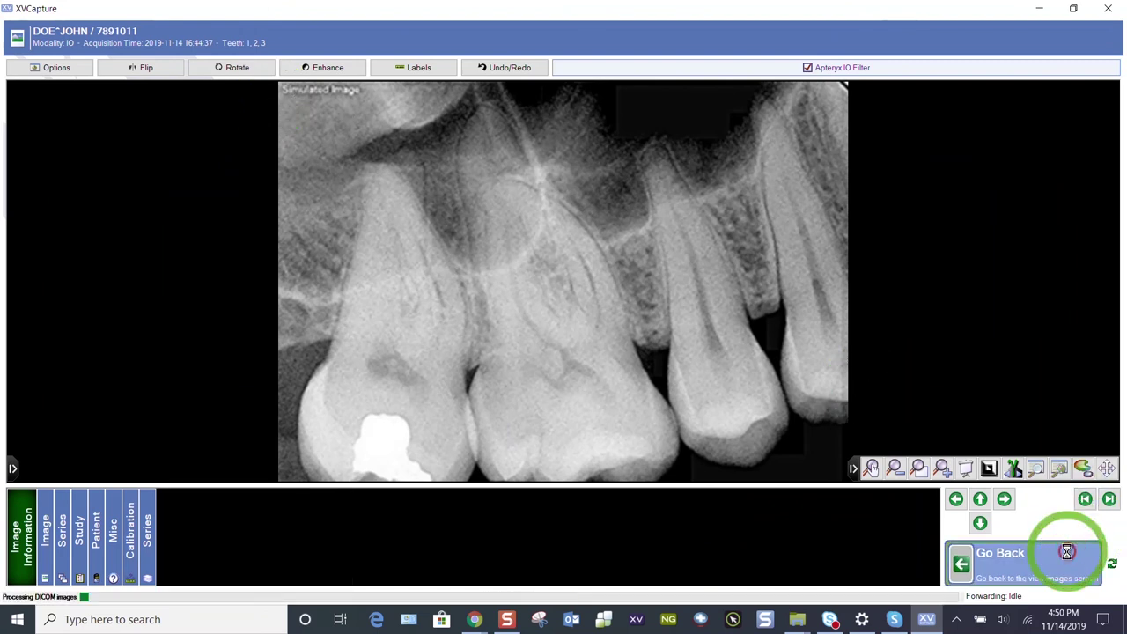